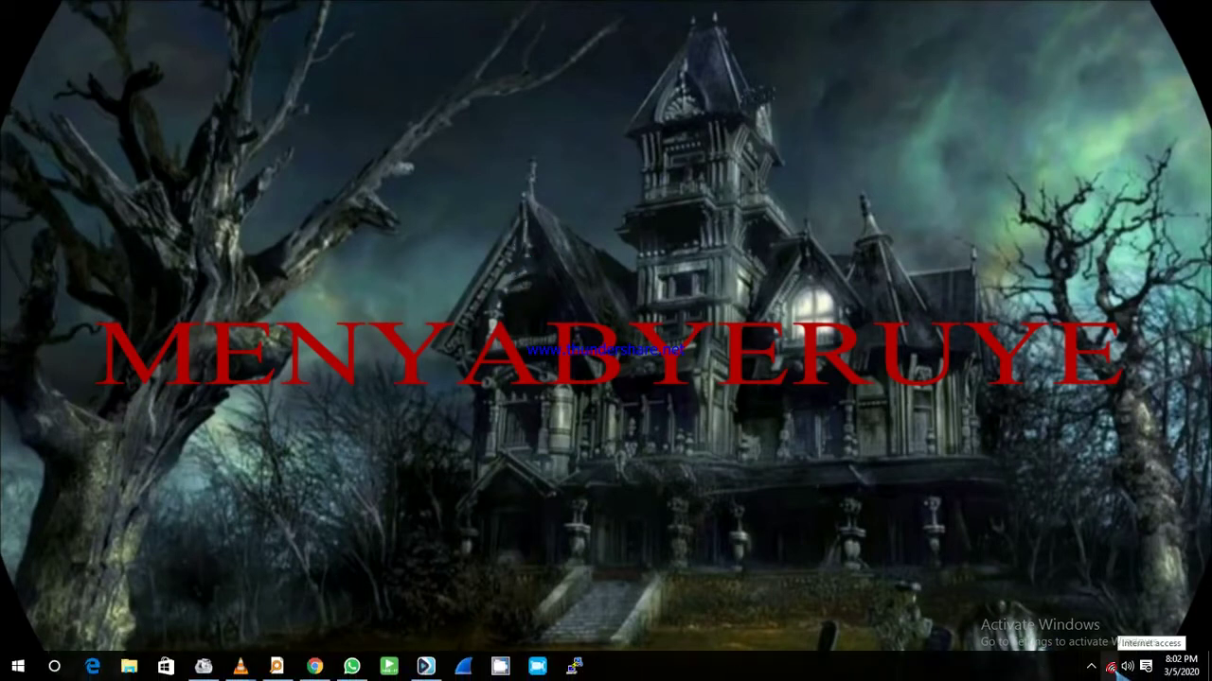
- Minimize Chrome to reveal the desktop and the network tray icon
{"action": "left_click", "coordinate": [1113, 666]}
- Verify the Ethernet adapter obtains its IPv4 address and DNS automatically
{"action": "right_click", "coordinate": [1113, 666]}
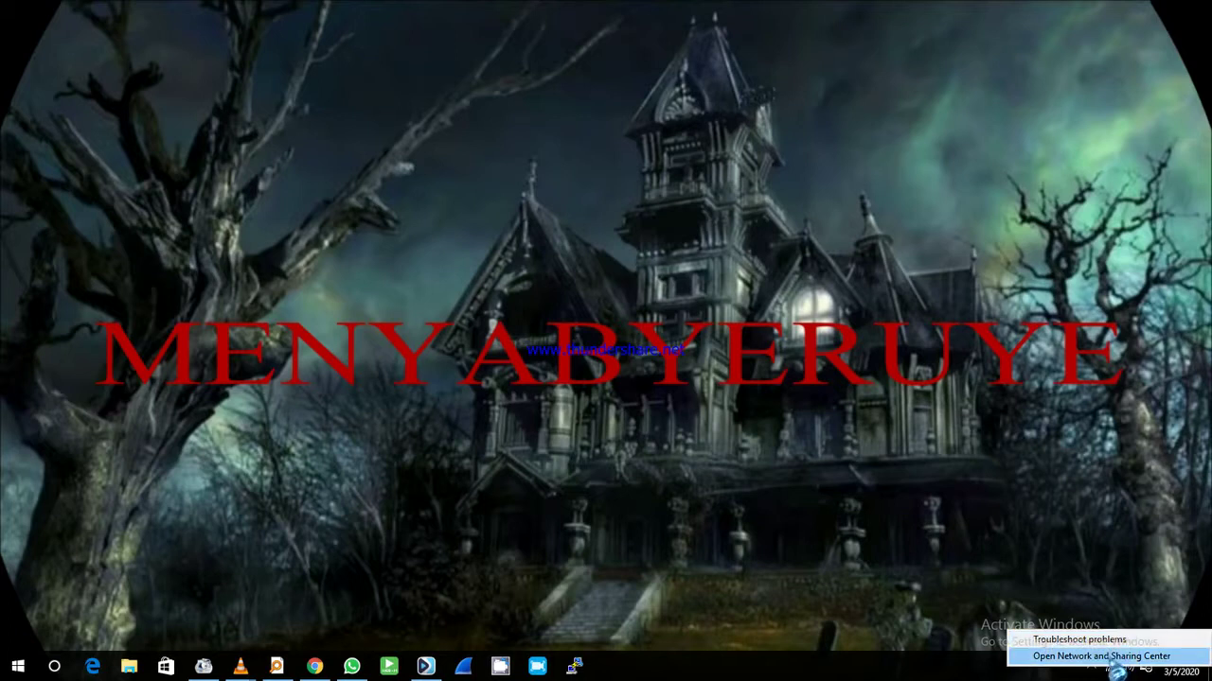
{"action": "left_click", "coordinate": [1102, 657]}
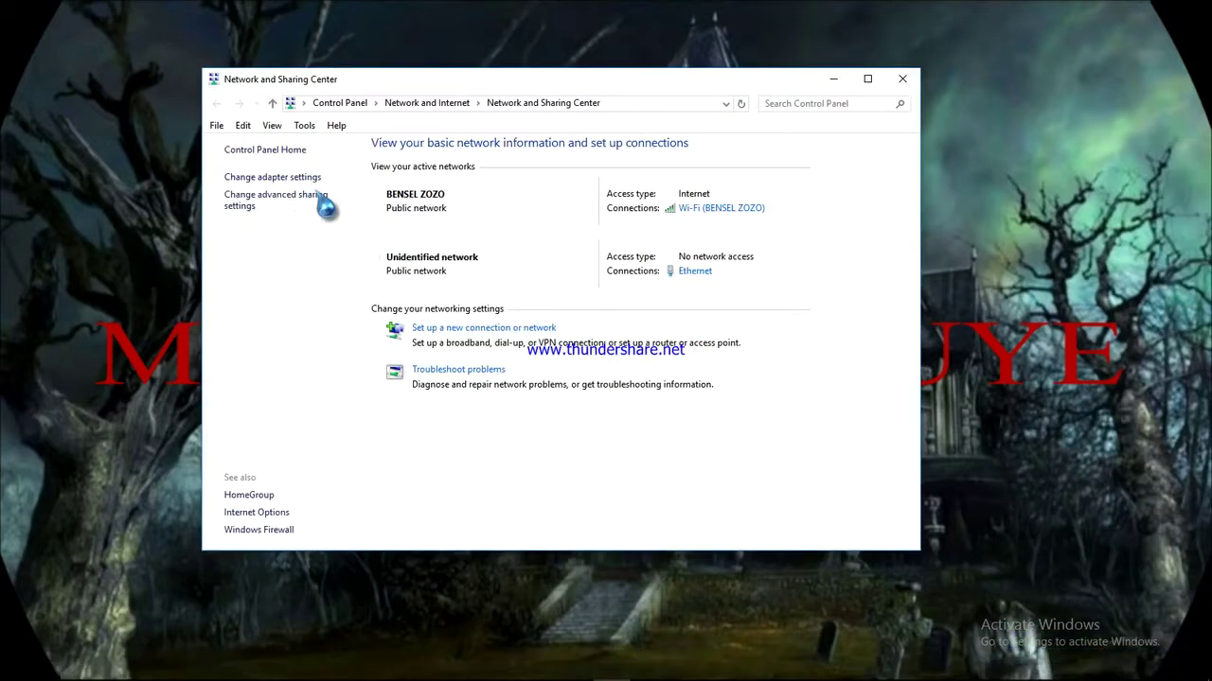
{"action": "left_click", "coordinate": [693, 275]}
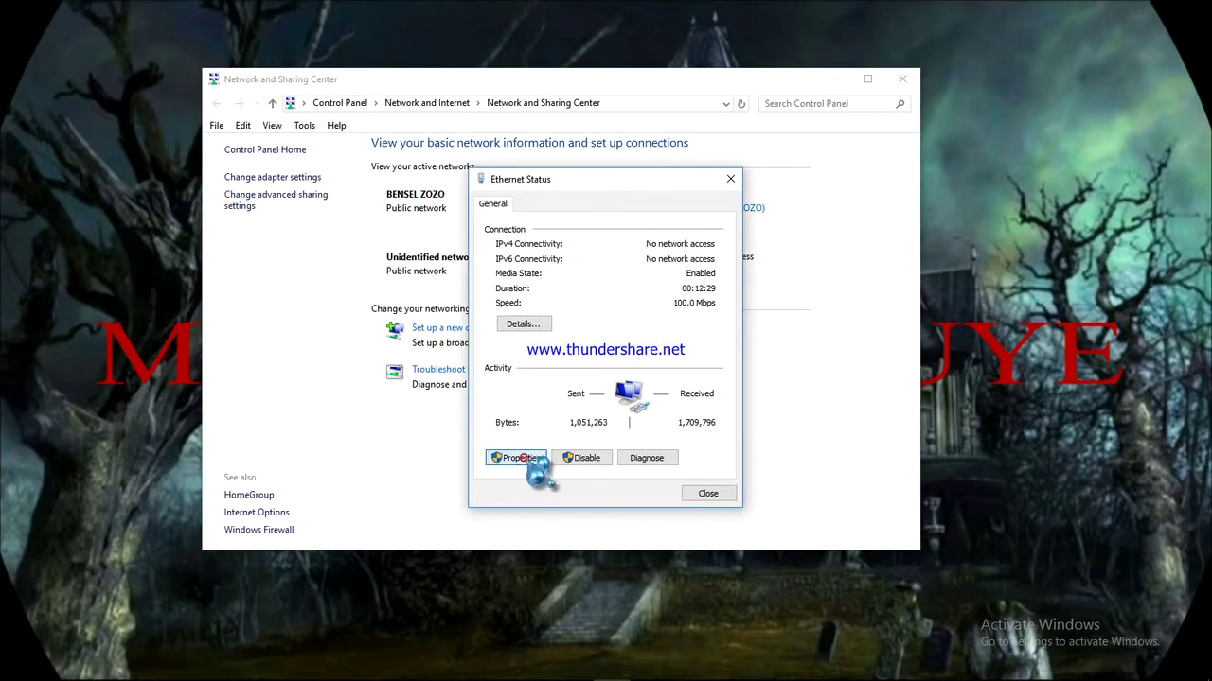
{"action": "left_click", "coordinate": [525, 460]}
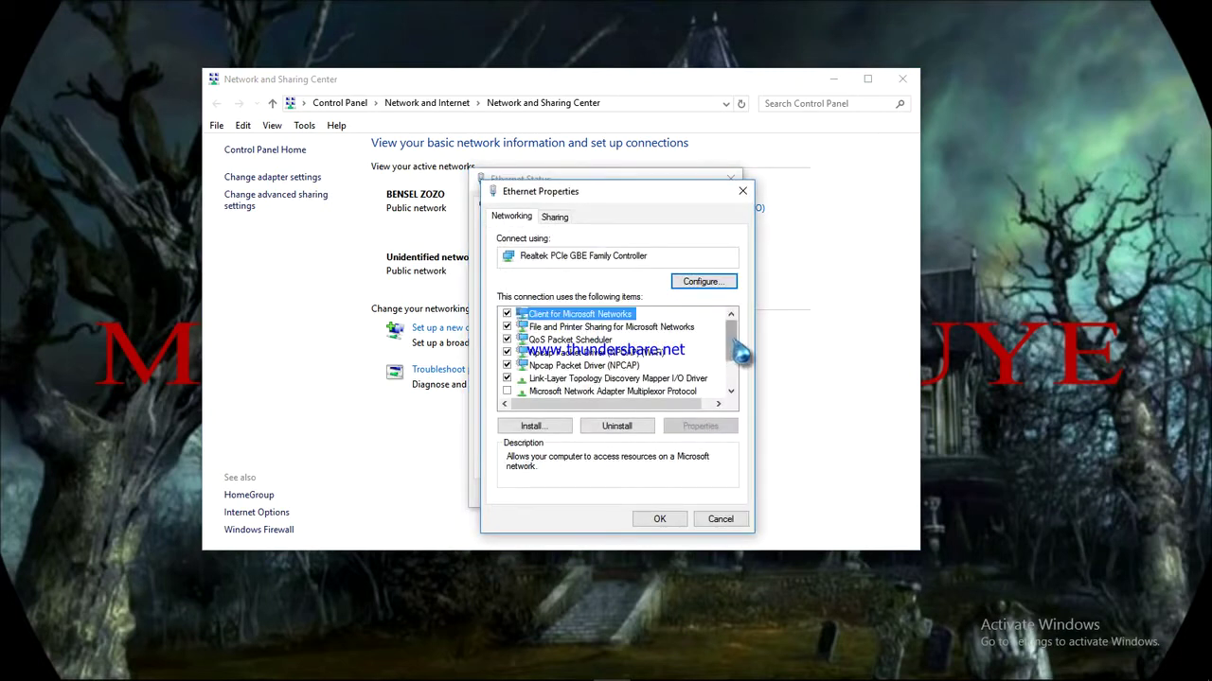
{"action": "left_click_drag", "start_coordinate": [728, 365], "coordinate": [732, 390]}
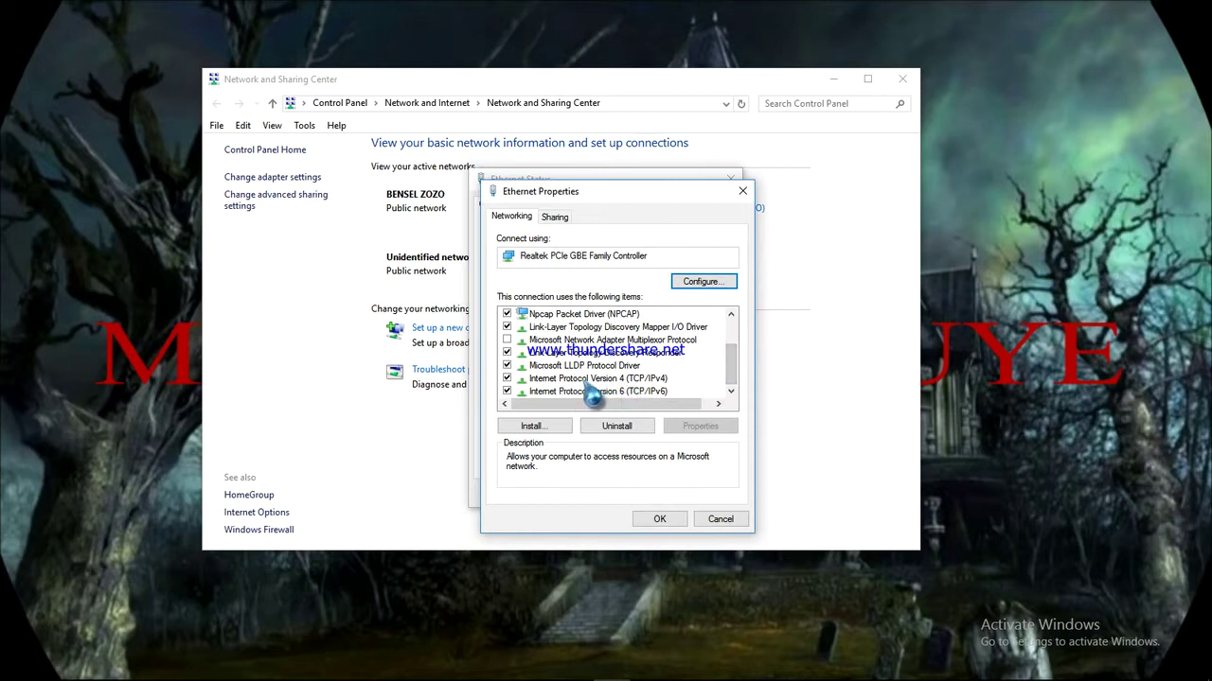
{"action": "double_click", "coordinate": [624, 378]}
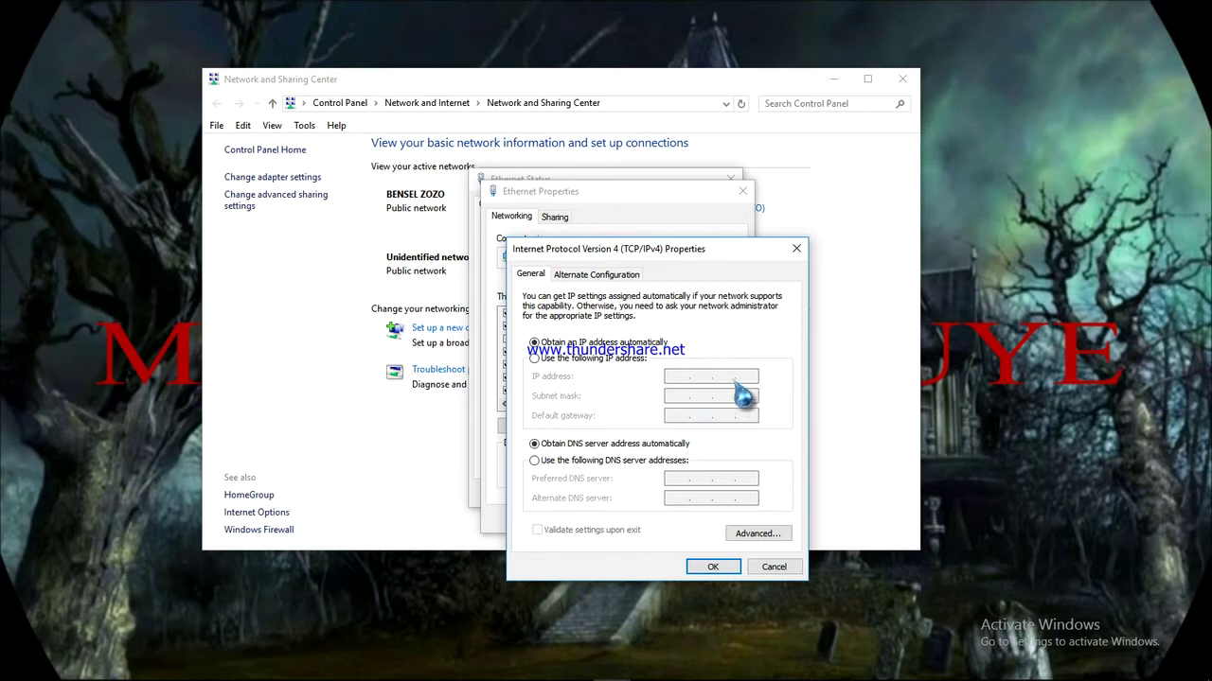
{"action": "left_click", "coordinate": [713, 567]}
{"action": "left_click", "coordinate": [677, 518]}
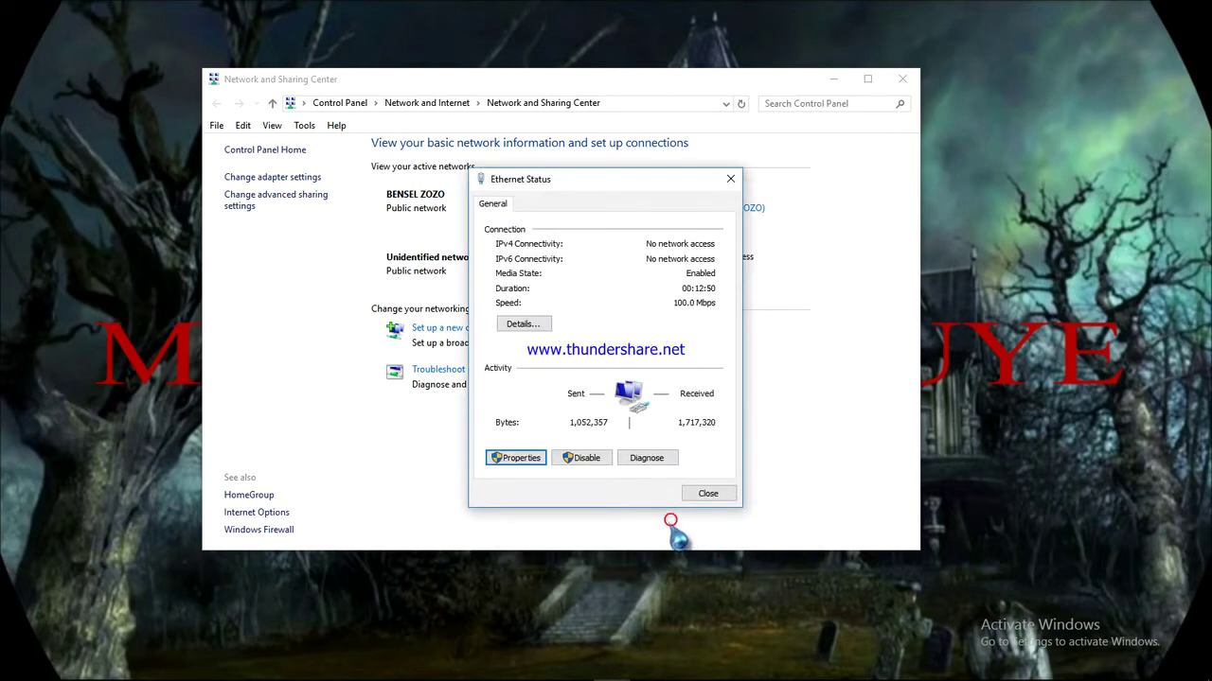
{"action": "left_click", "coordinate": [708, 494]}
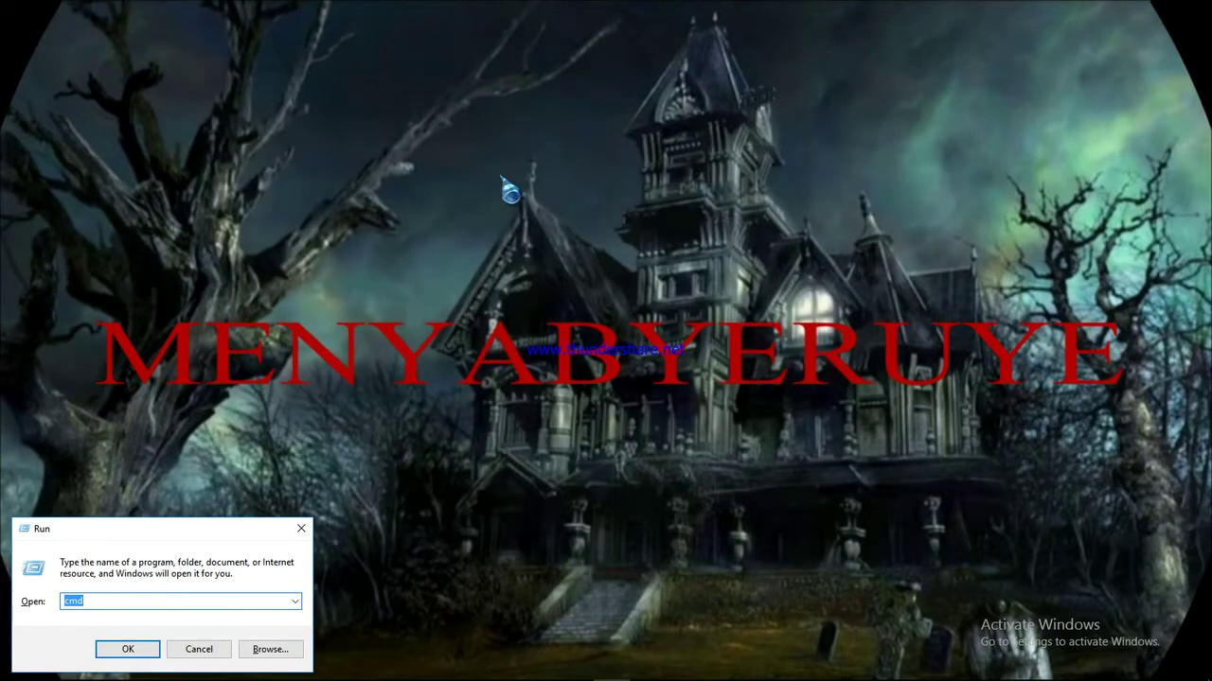
- Launch cmd, run a continuous ping to 169.254.1.1, then minimize the console
{"action": "key", "text": "Return"}
{"action": "type", "text": "ping -t 169.254.1.1"}
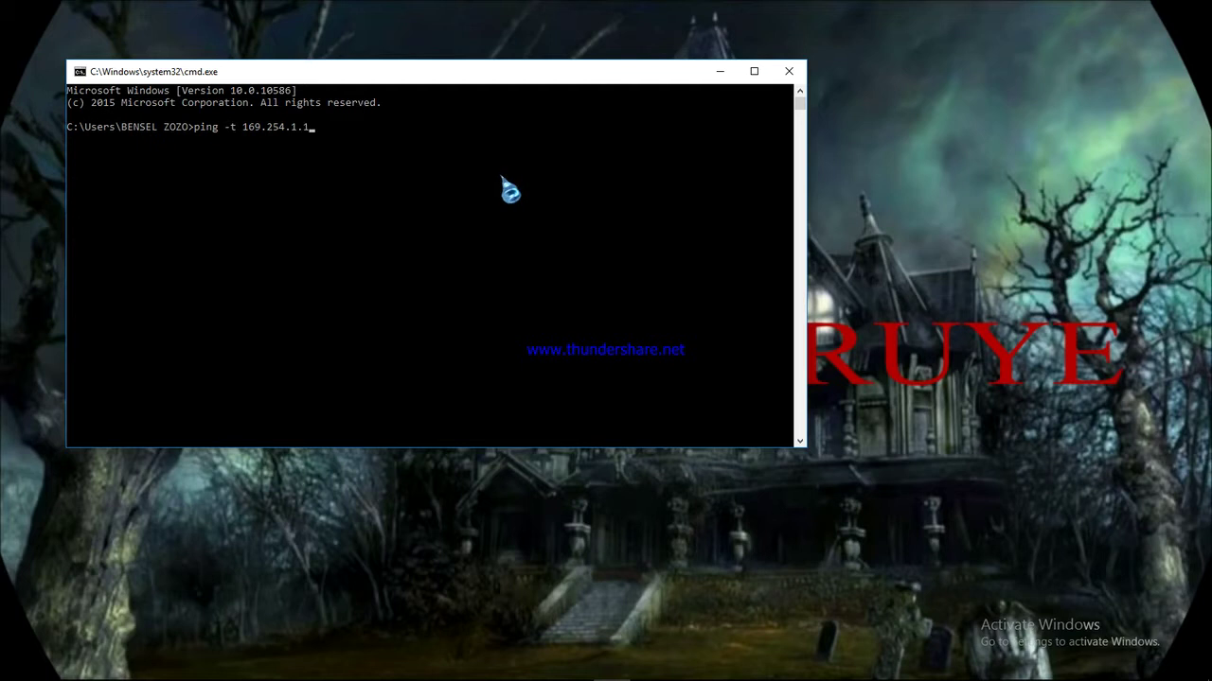
{"action": "key", "text": "Return"}
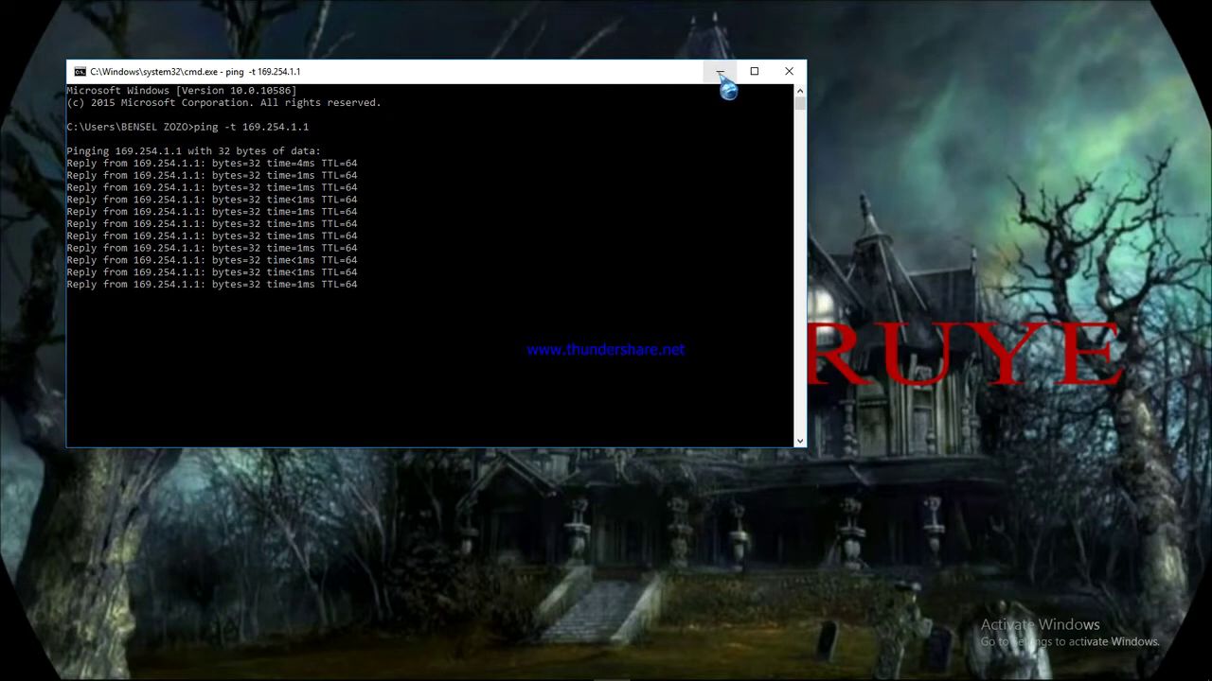
{"action": "left_click", "coordinate": [719, 72]}
- Load the subscriber module's status page at 169.254.1.1 in a fresh Chrome tab
{"action": "left_click", "coordinate": [315, 666]}
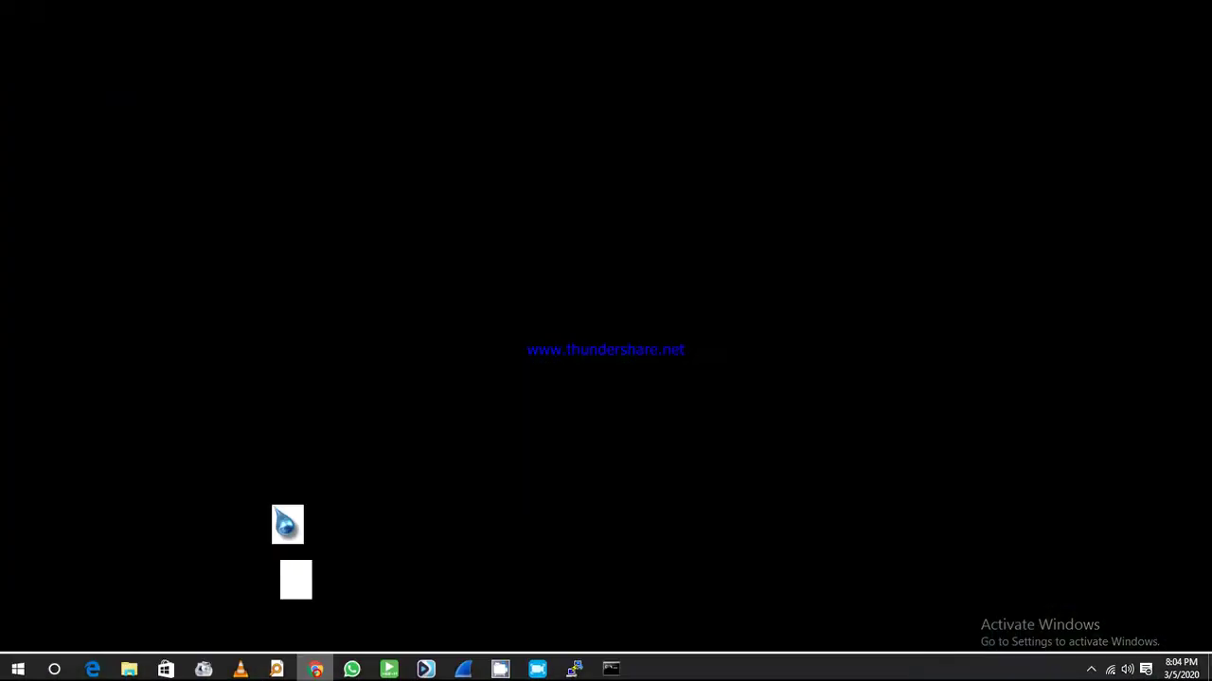
{"action": "left_click", "coordinate": [205, 13]}
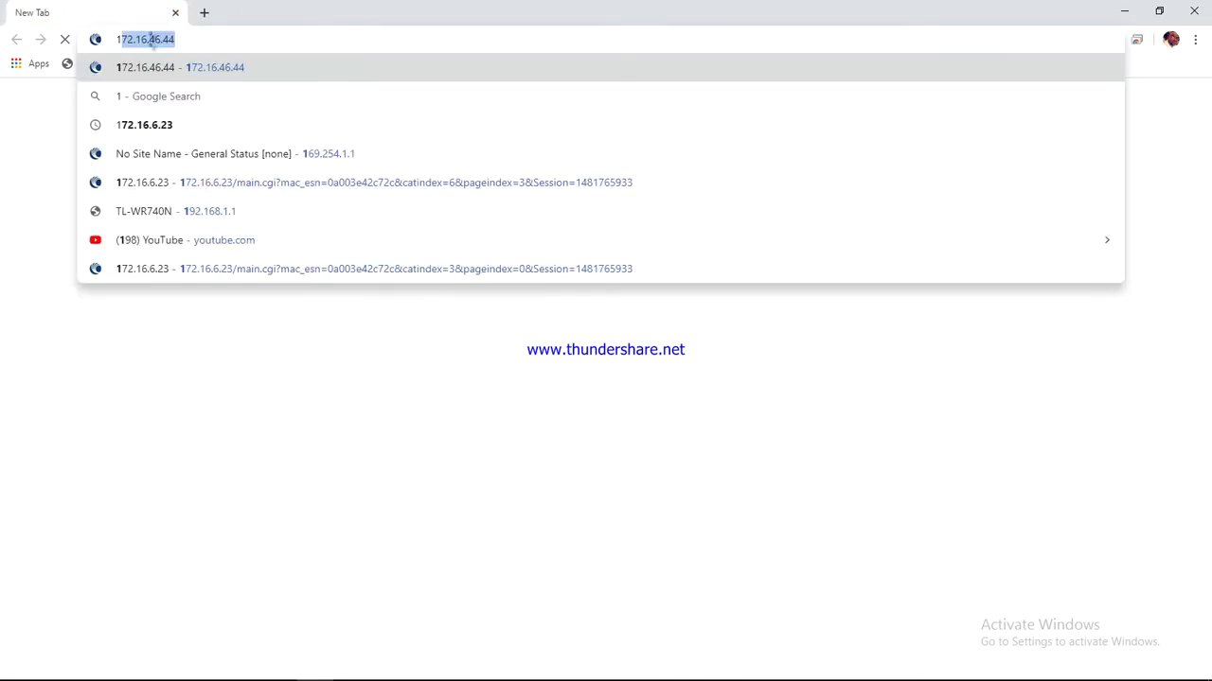
{"action": "type", "text": "69"}
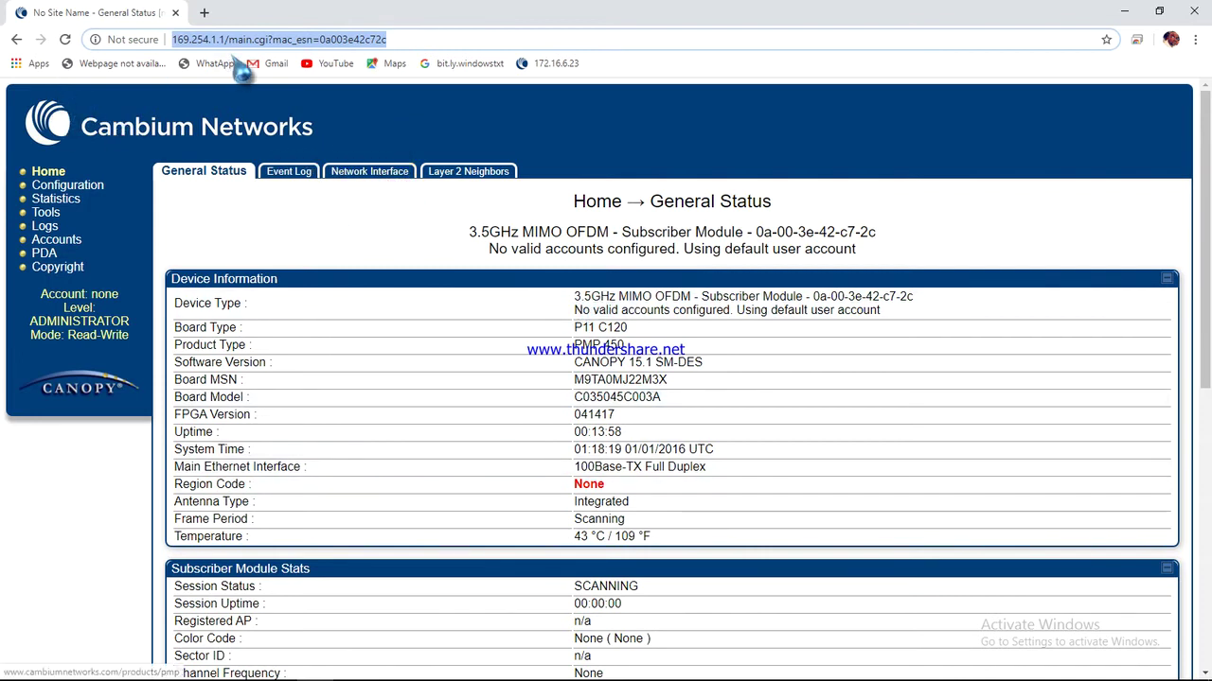
{"action": "left_click", "coordinate": [57, 187]}
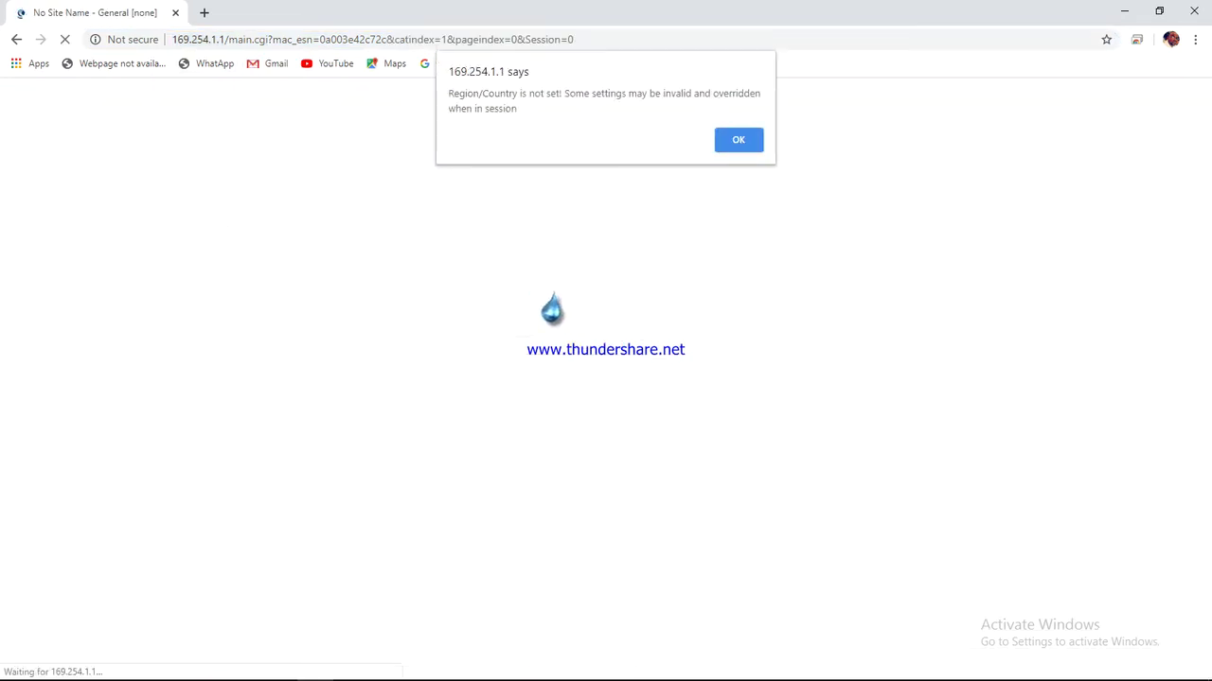
- Restore the subscriber module to factory defaults from Unit Settings and reboot it
{"action": "left_click", "coordinate": [738, 142]}
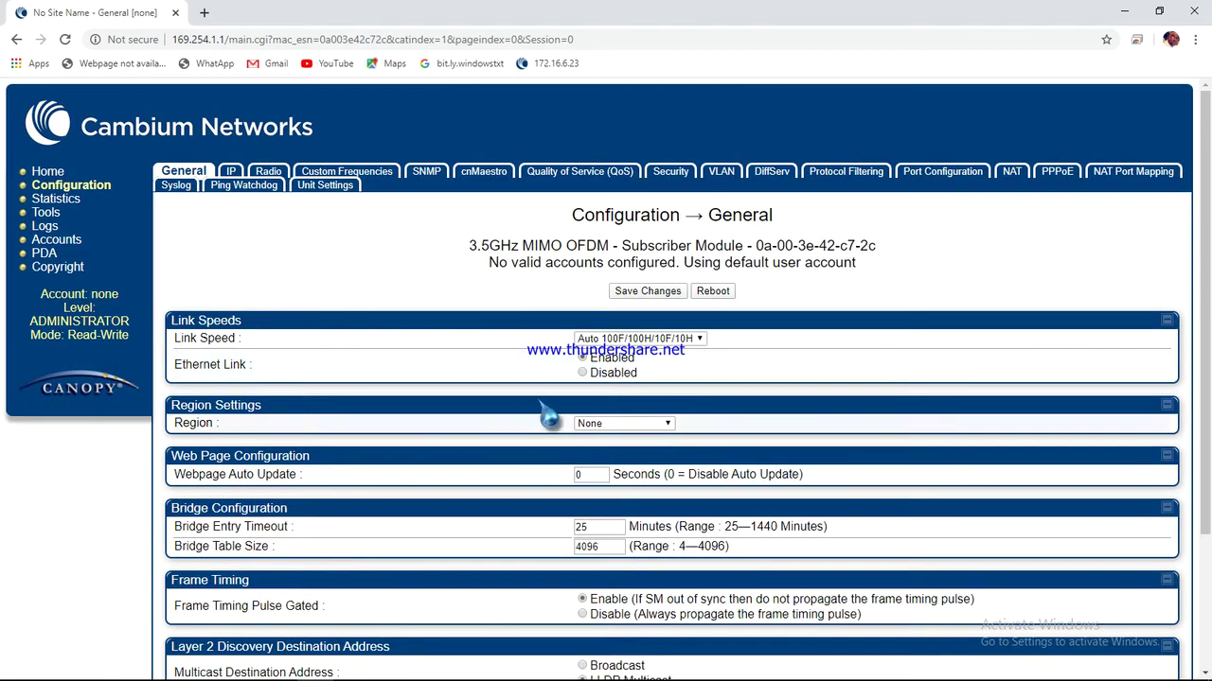
{"action": "scroll", "coordinate": [445, 284], "scroll_direction": "down", "scroll_amount": 3}
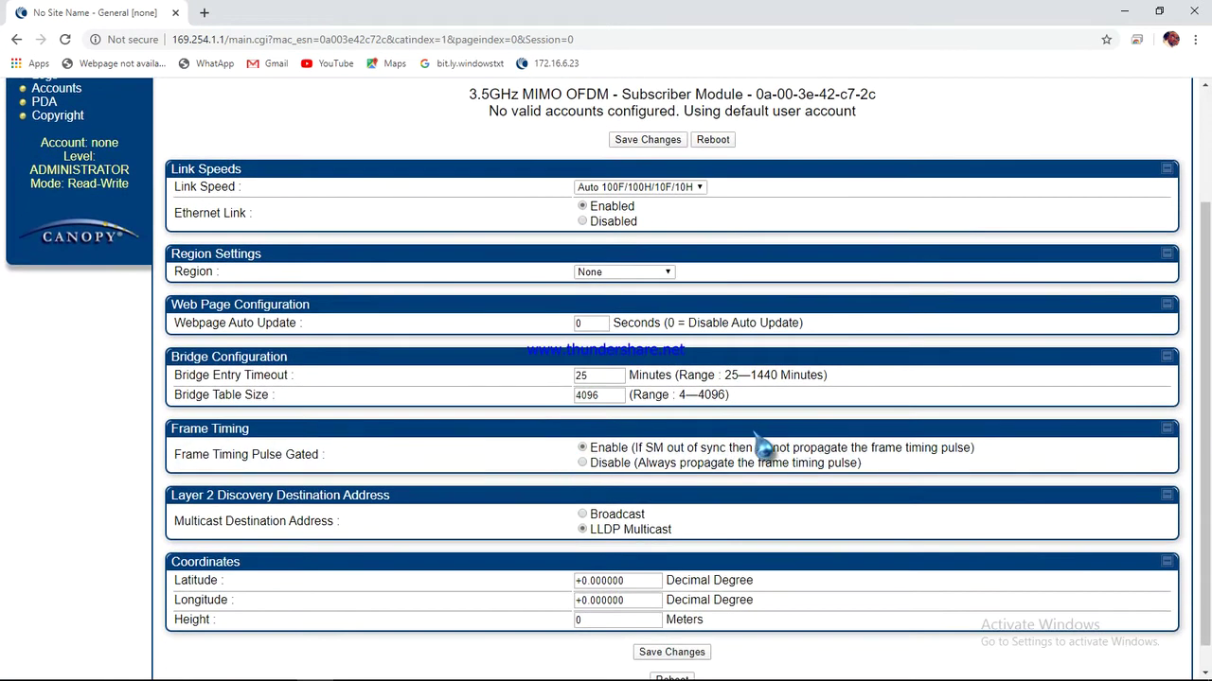
{"action": "scroll", "coordinate": [573, 284], "scroll_direction": "up", "scroll_amount": 3}
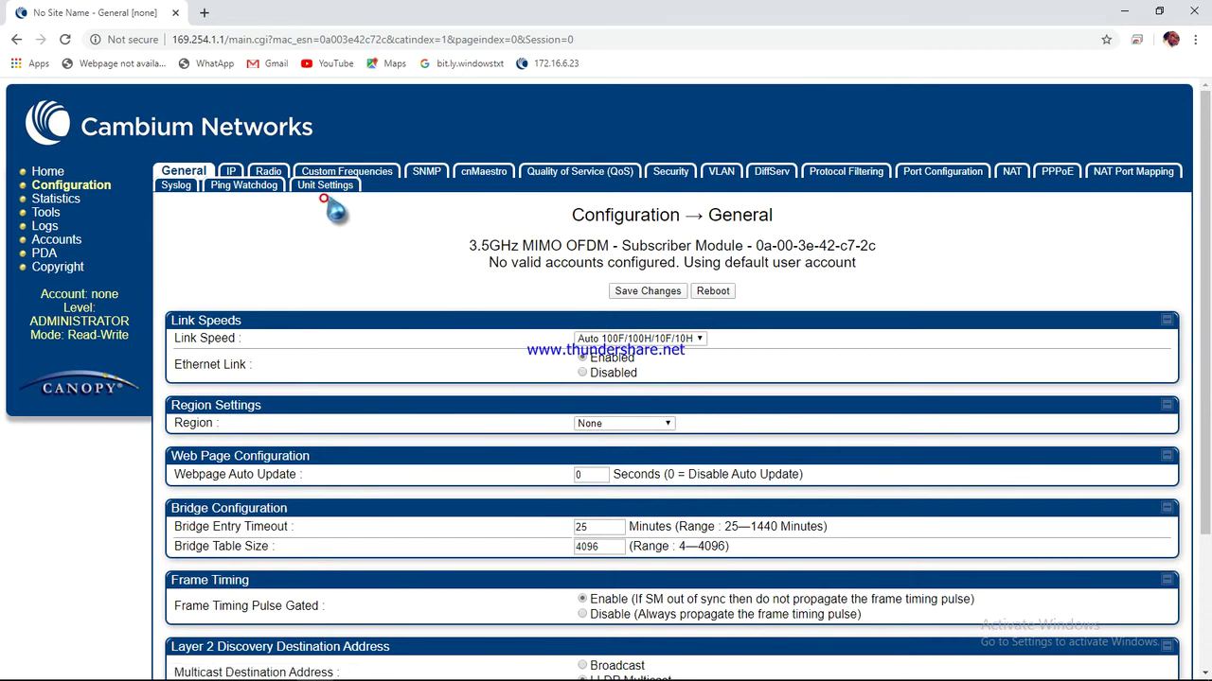
{"action": "left_click", "coordinate": [322, 187]}
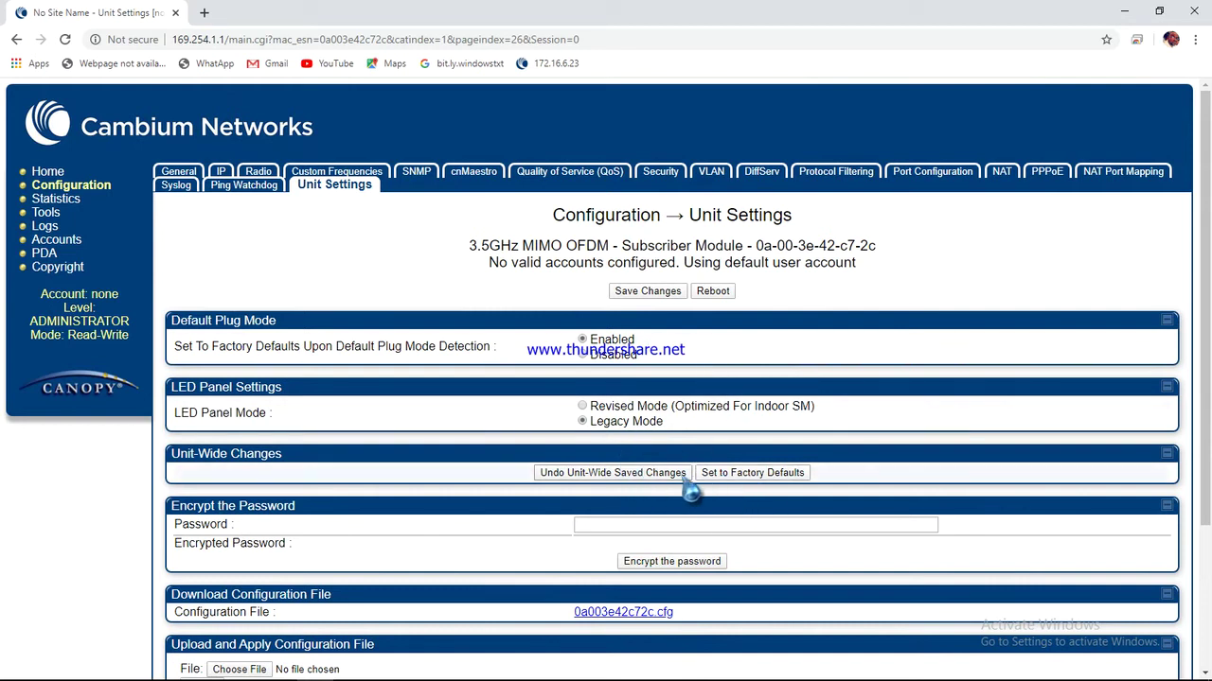
{"action": "left_click", "coordinate": [770, 473]}
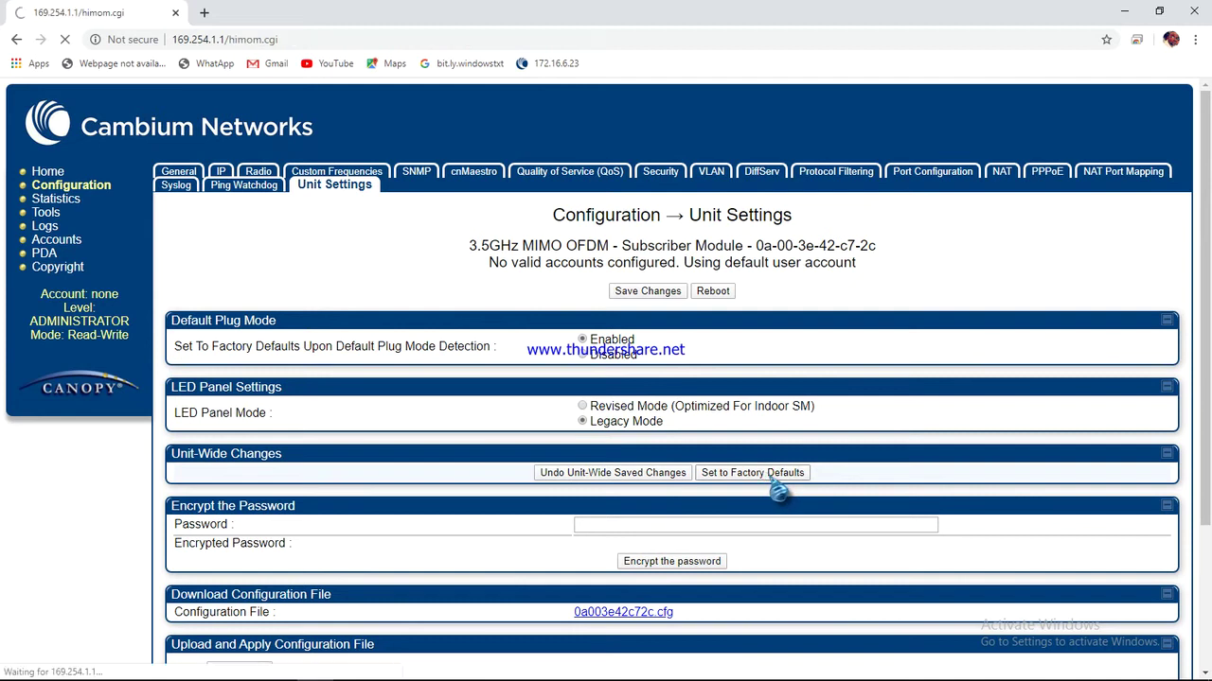
{"action": "left_click", "coordinate": [712, 291]}
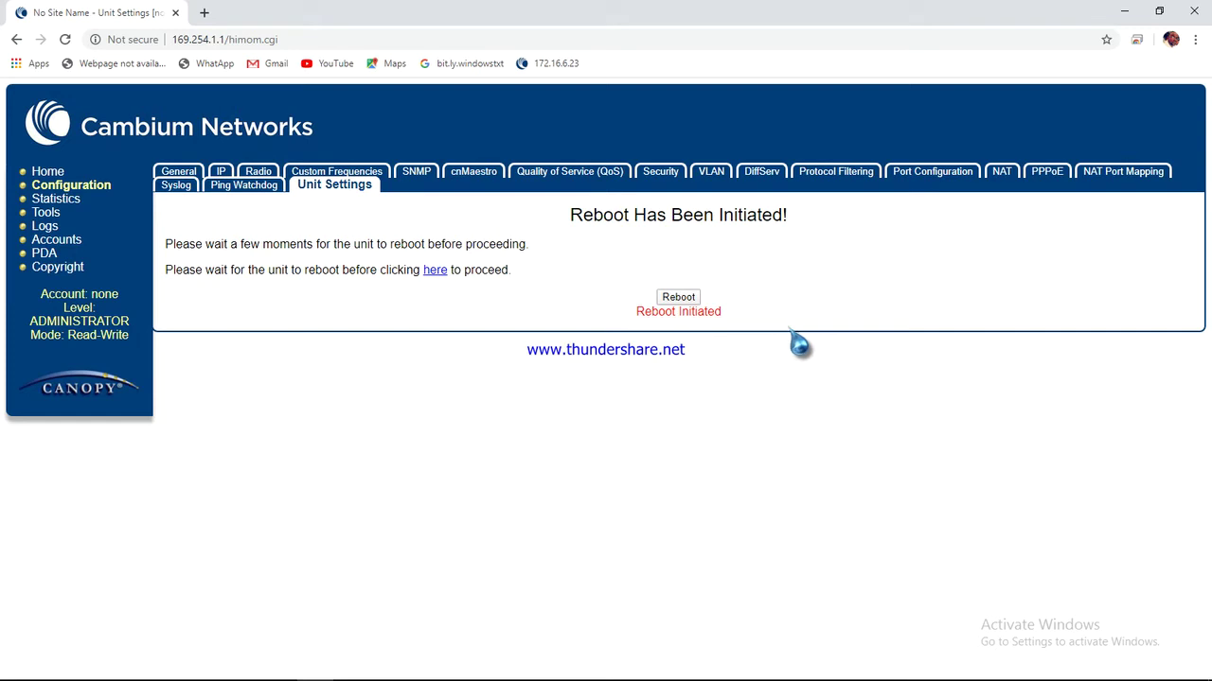
- Watch the continuous ping to 169.254.1.1 until the rebooted module replies again
{"action": "left_click", "coordinate": [611, 665]}
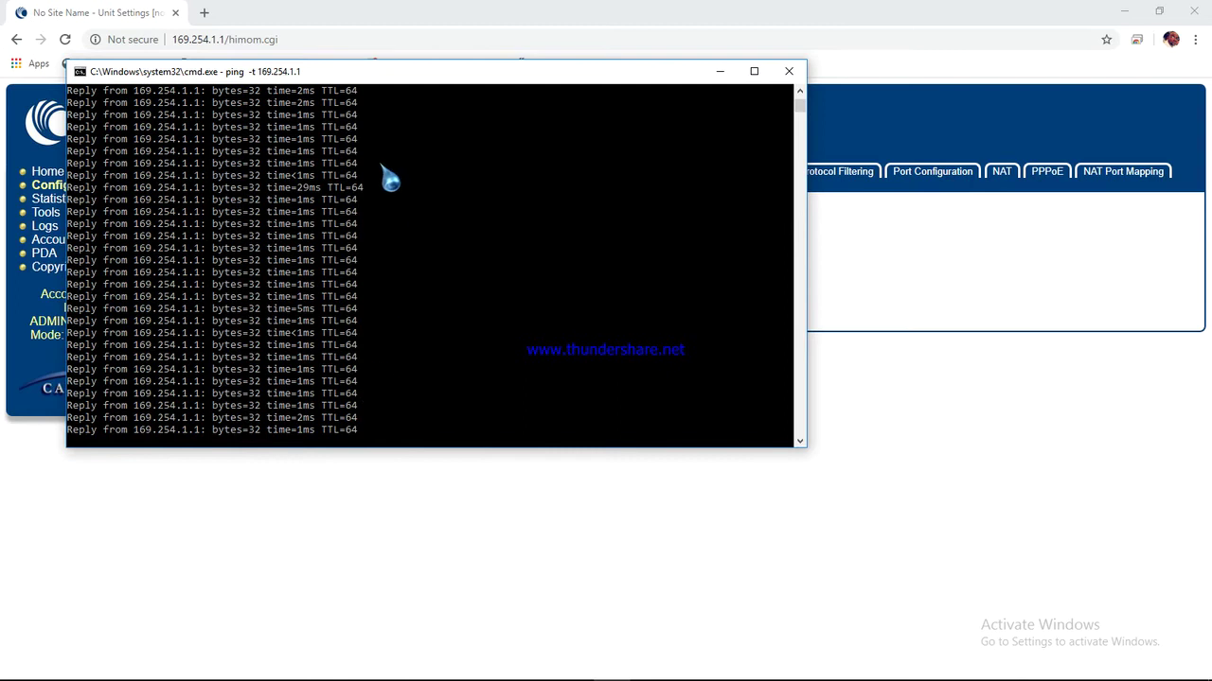
{"action": "left_click_drag", "start_coordinate": [396, 81], "coordinate": [427, 175]}
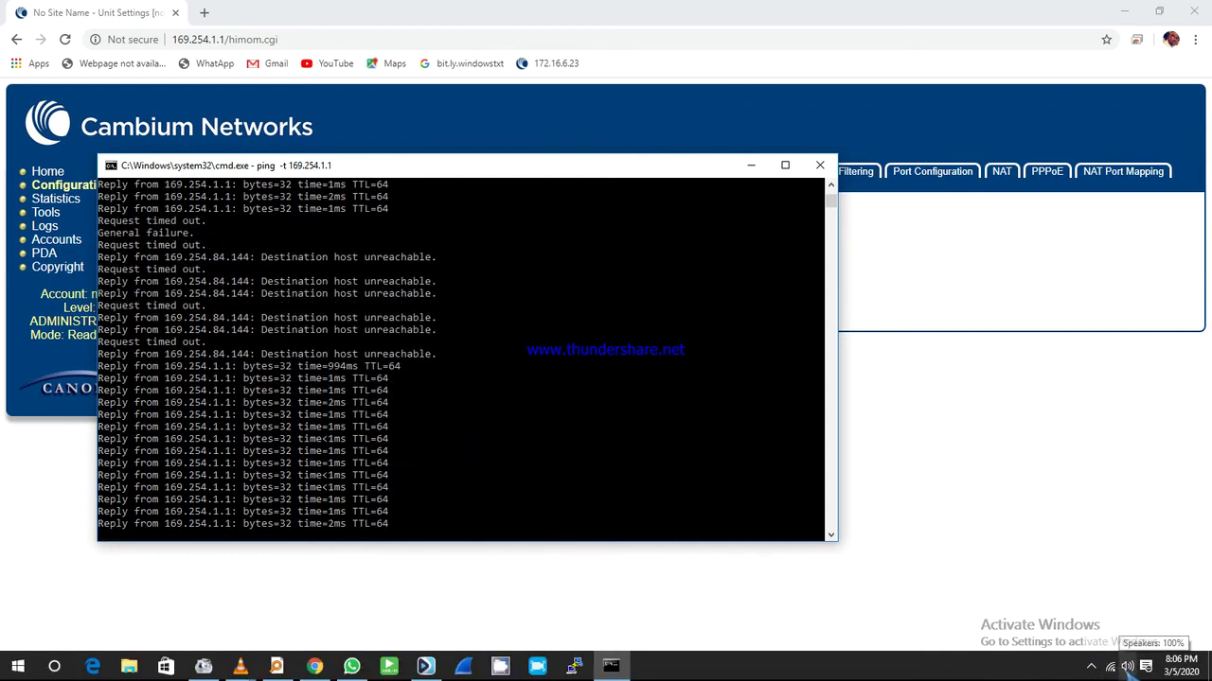
{"action": "right_click", "coordinate": [1113, 670]}
{"action": "left_click", "coordinate": [1088, 659]}
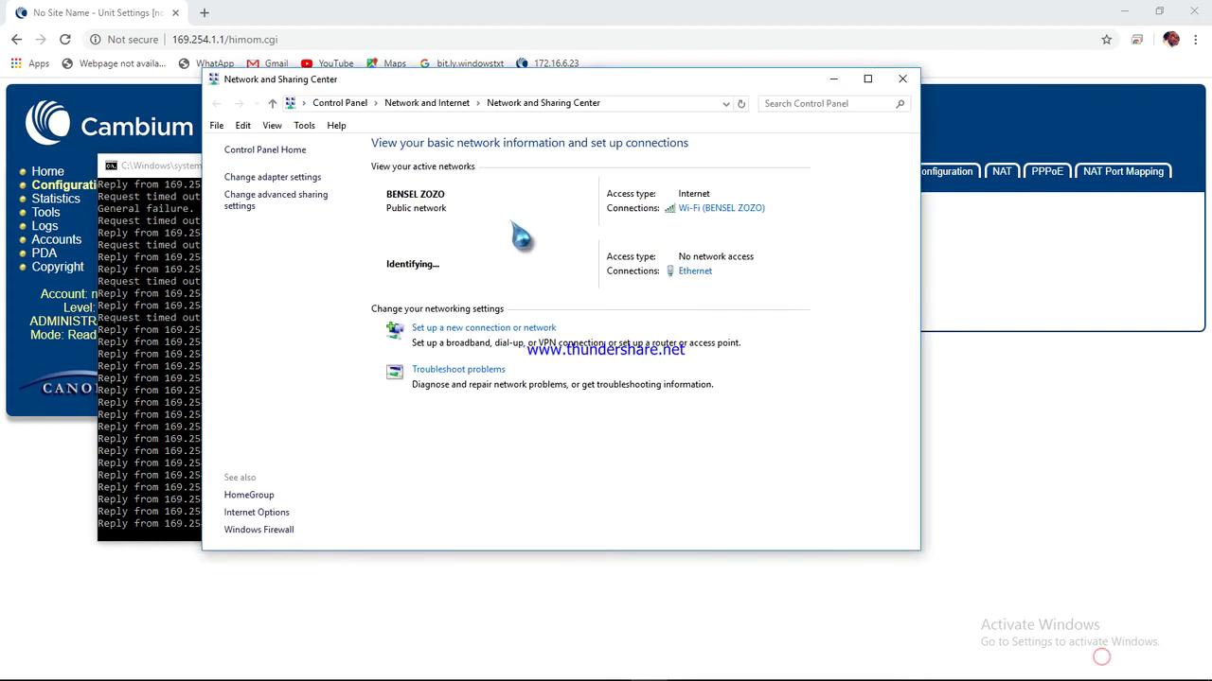
{"action": "left_click", "coordinate": [705, 272]}
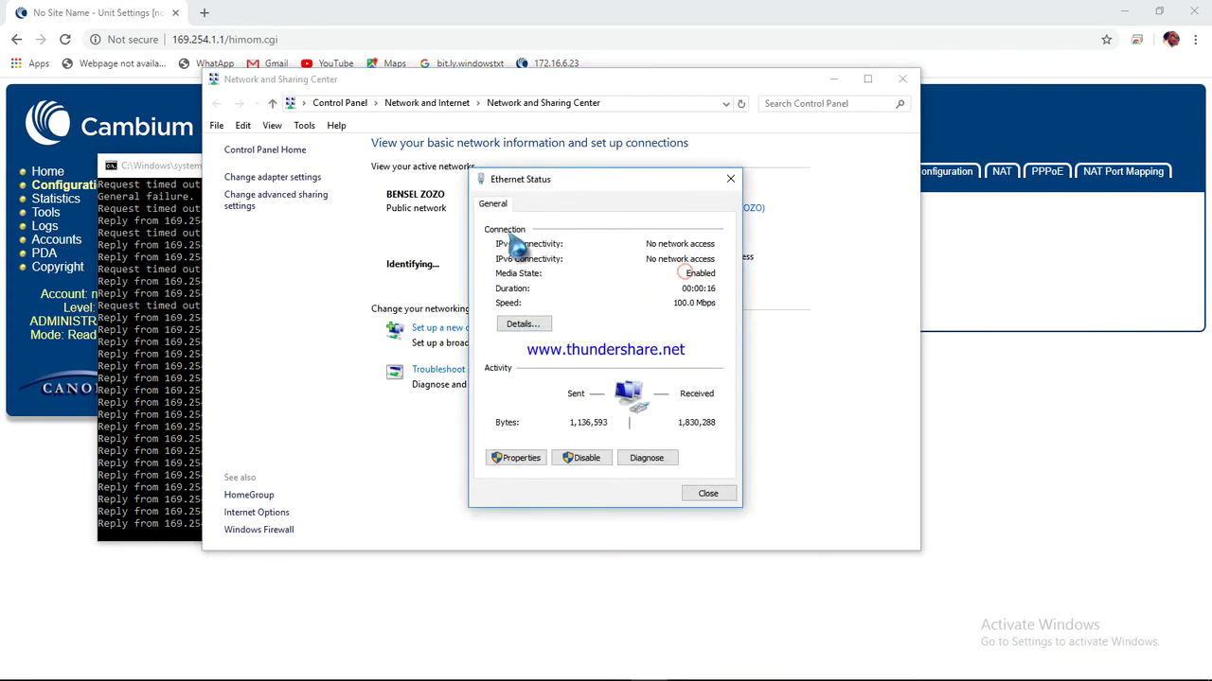
{"action": "left_click", "coordinate": [519, 458]}
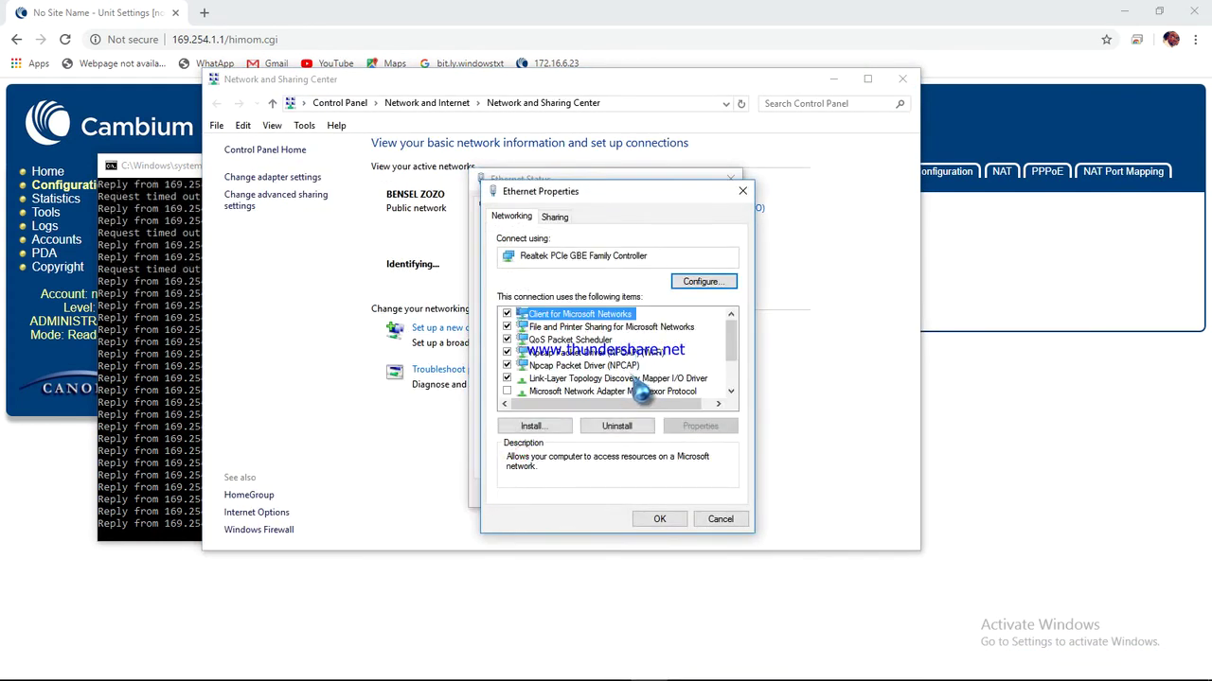
{"action": "left_click", "coordinate": [629, 375]}
{"action": "scroll", "coordinate": [630, 375], "scroll_direction": "down", "scroll_amount": 2}
{"action": "double_click", "coordinate": [625, 378]}
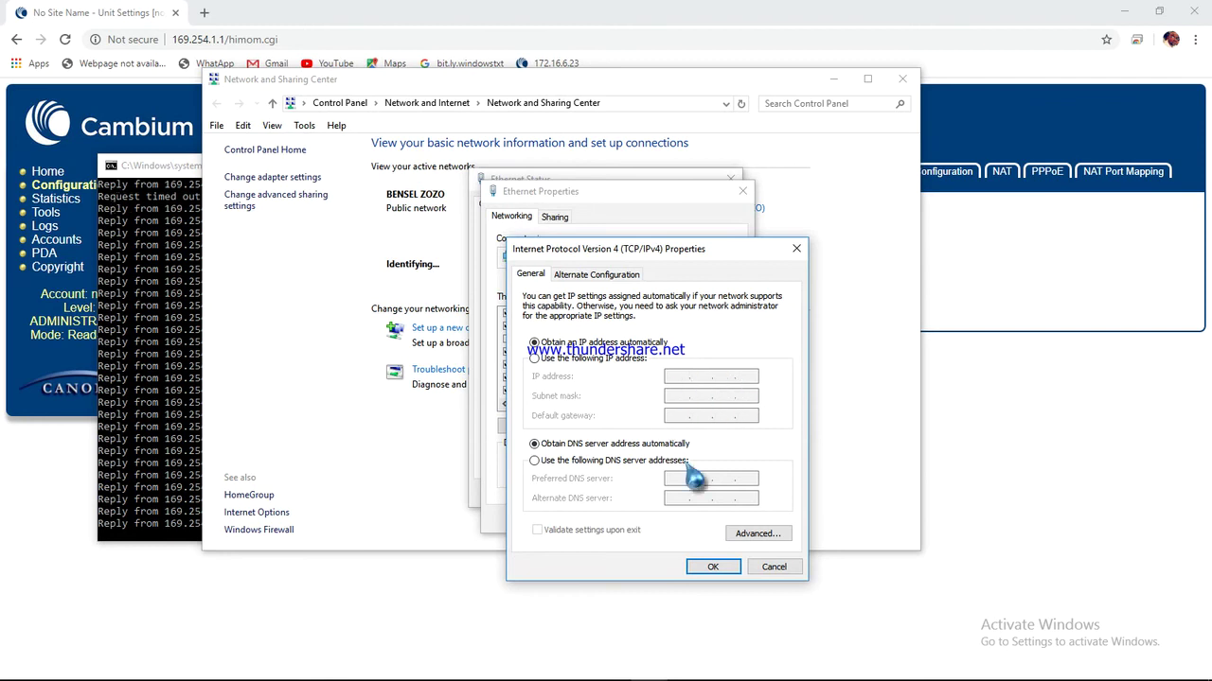
{"action": "left_click", "coordinate": [164, 249]}
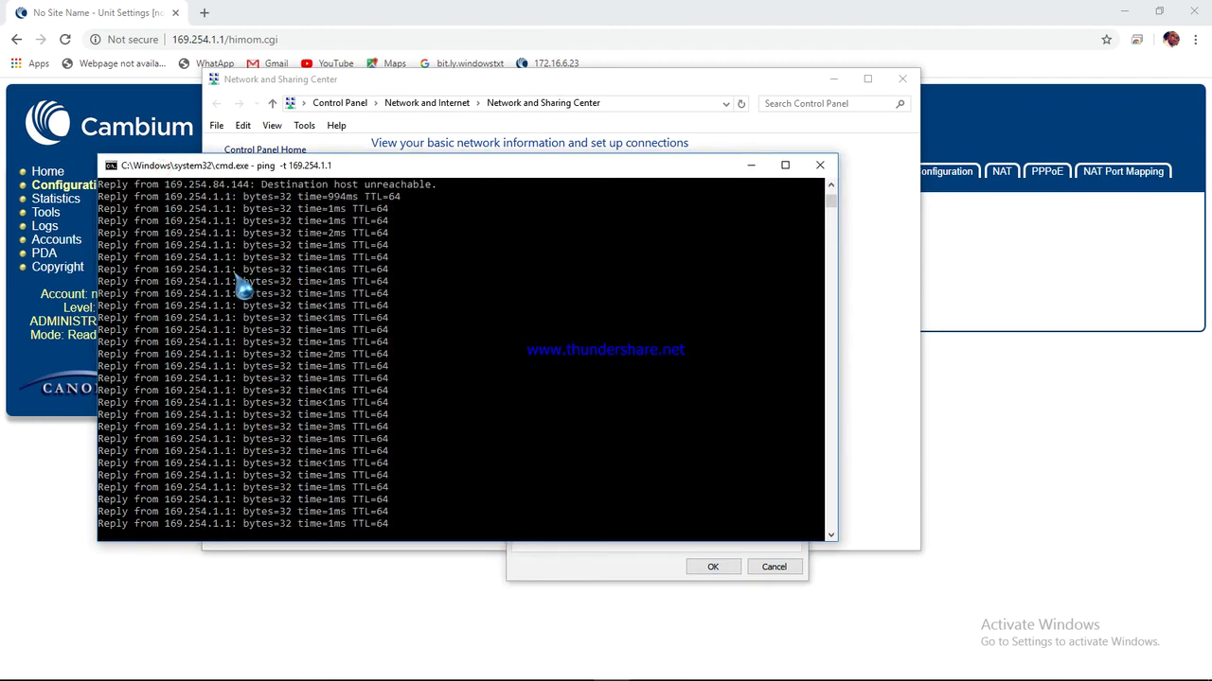
{"action": "left_click_drag", "start_coordinate": [685, 102], "coordinate": [722, 107]}
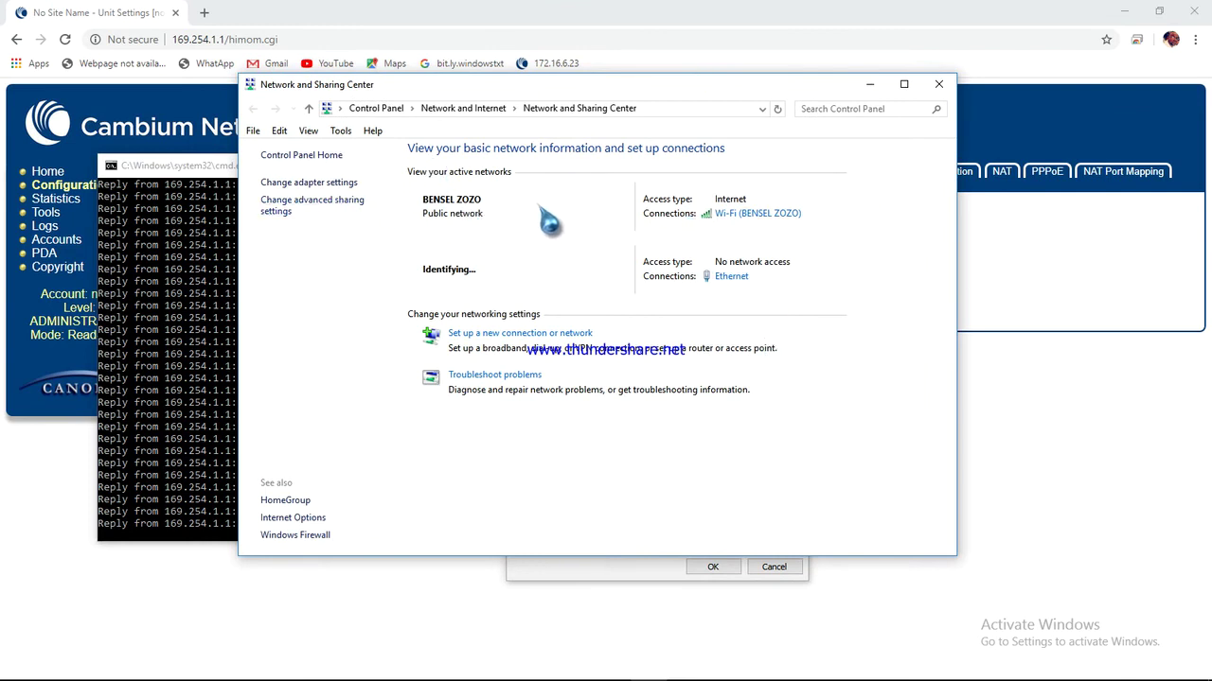
{"action": "left_click", "coordinate": [729, 275]}
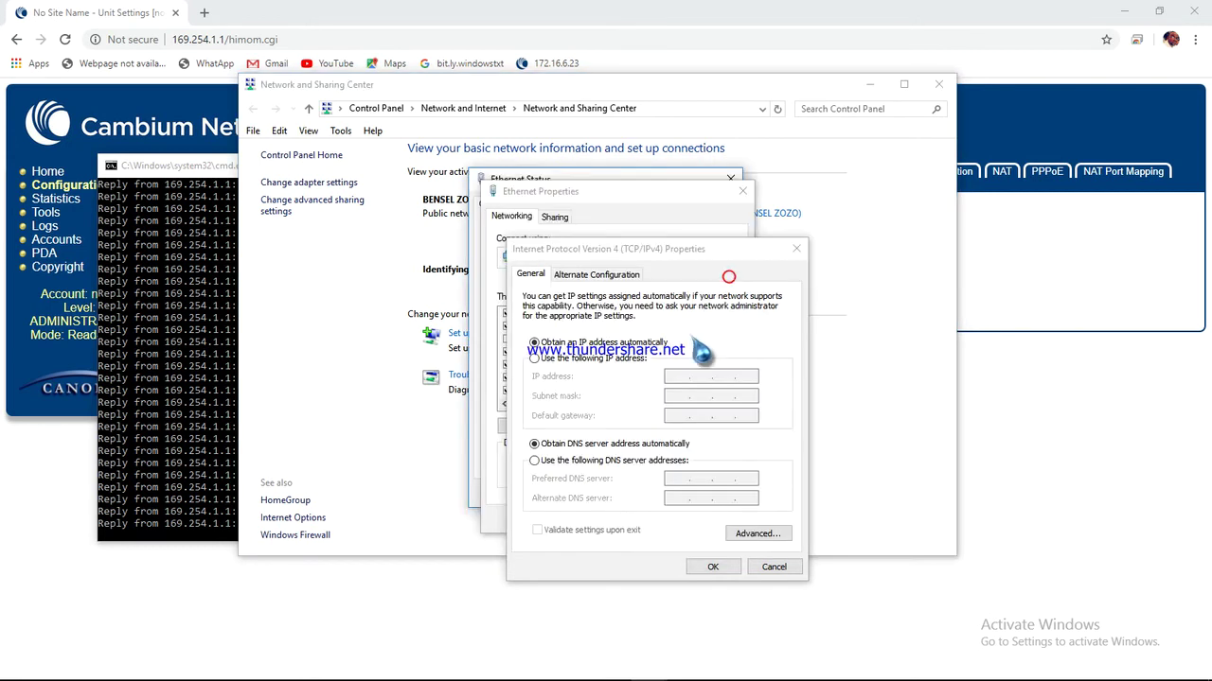
{"action": "left_click", "coordinate": [712, 567]}
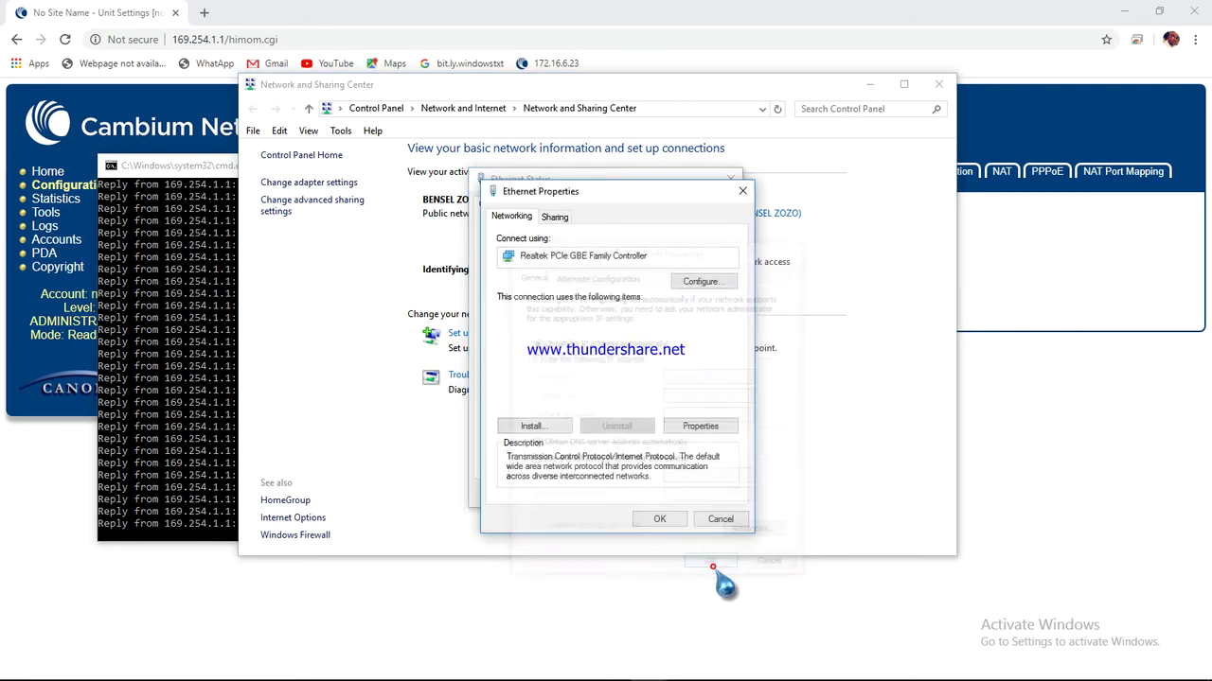
{"action": "left_click", "coordinate": [660, 519]}
{"action": "left_click", "coordinate": [721, 502]}
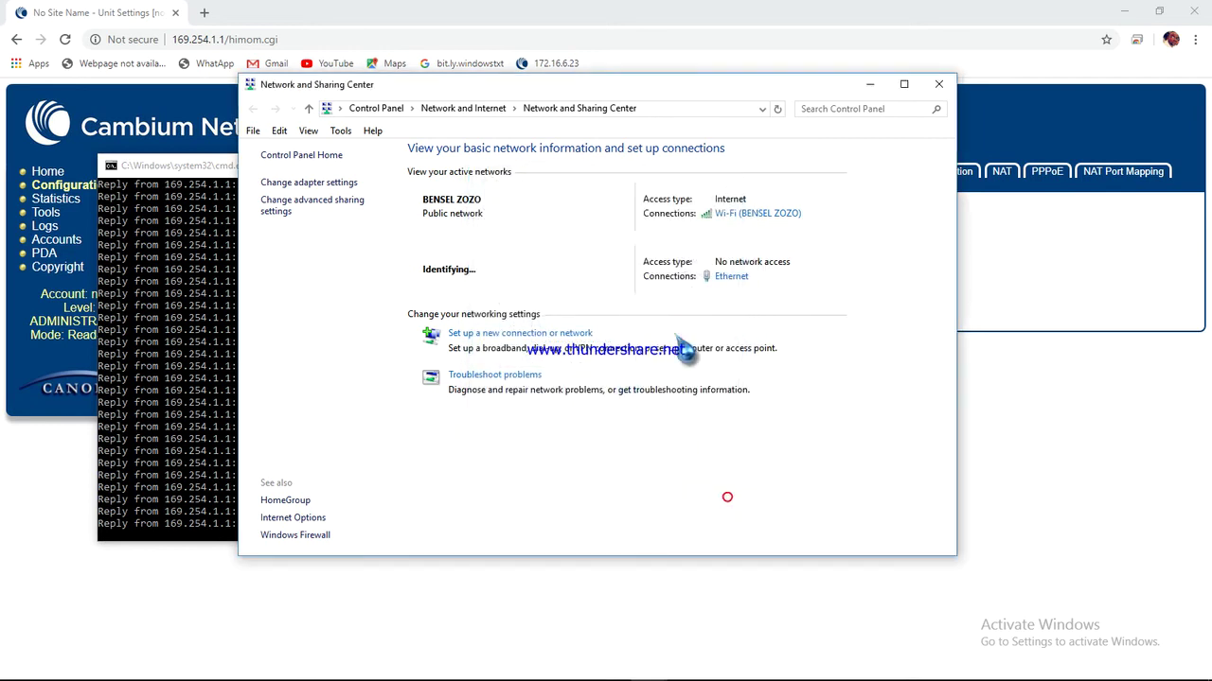
{"action": "left_click", "coordinate": [870, 84]}
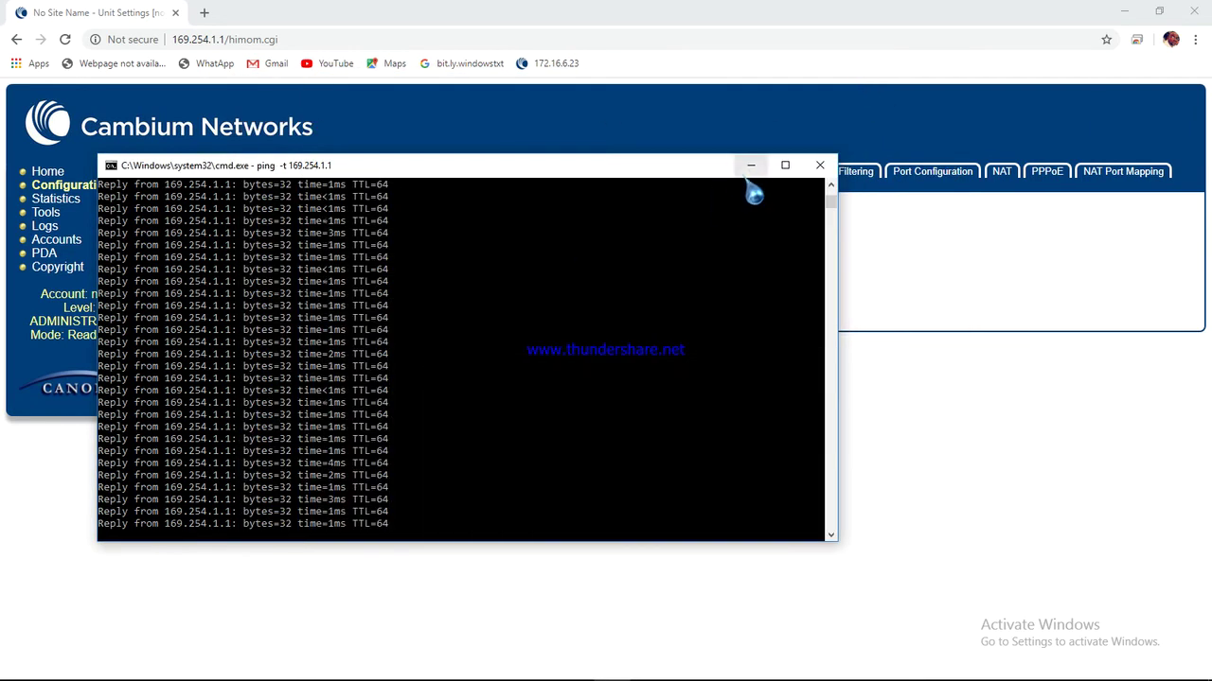
{"action": "left_click", "coordinate": [752, 165]}
- Browse the reset module's Home, Configuration, Tools and Accounts pages, dismissing the region warning
{"action": "left_click", "coordinate": [52, 172]}
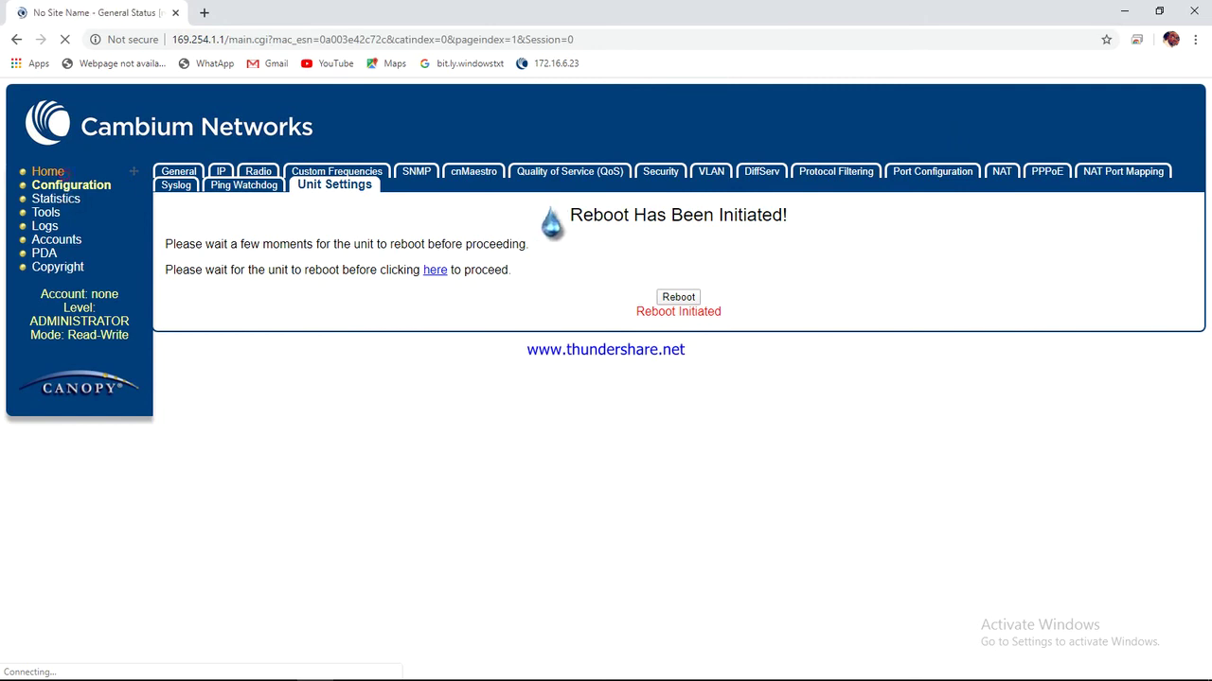
{"action": "left_click", "coordinate": [66, 184]}
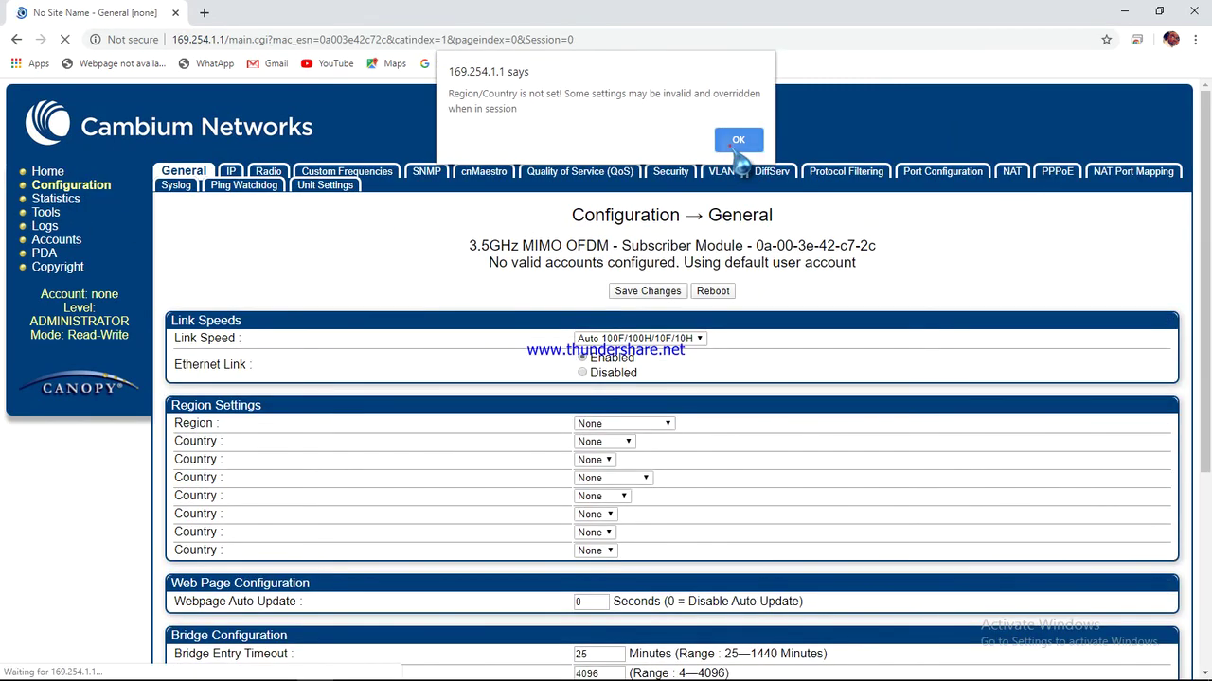
{"action": "left_click", "coordinate": [738, 142]}
{"action": "left_click", "coordinate": [46, 212]}
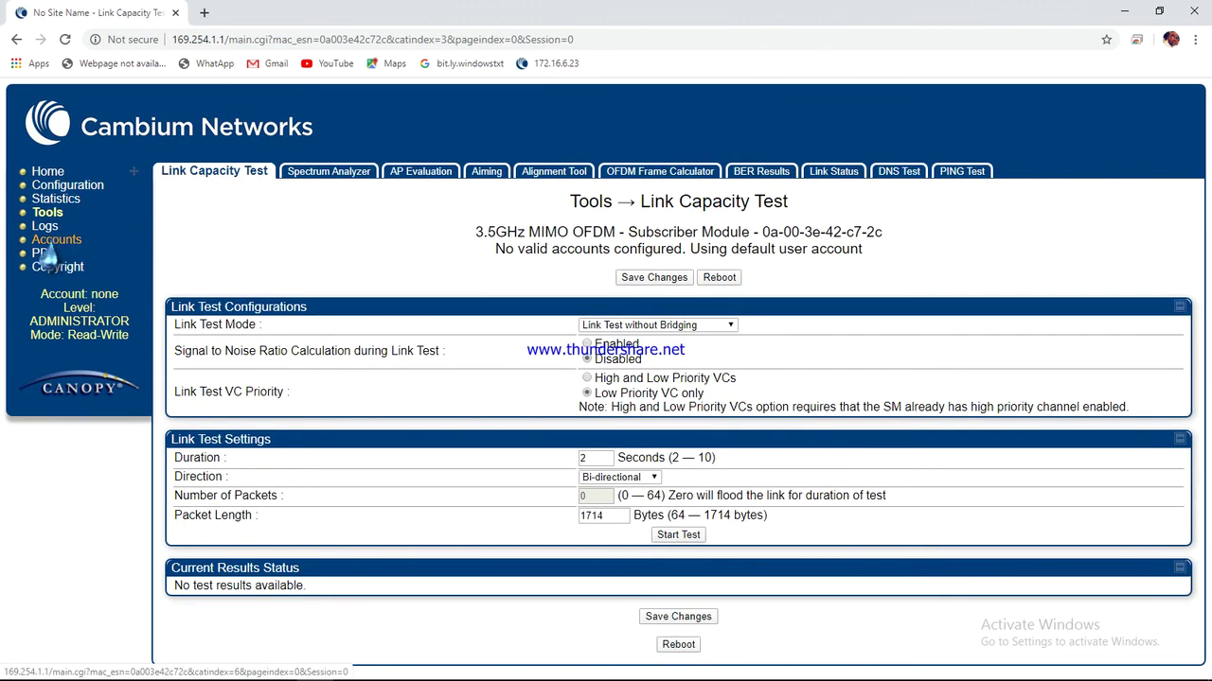
{"action": "left_click", "coordinate": [45, 242]}
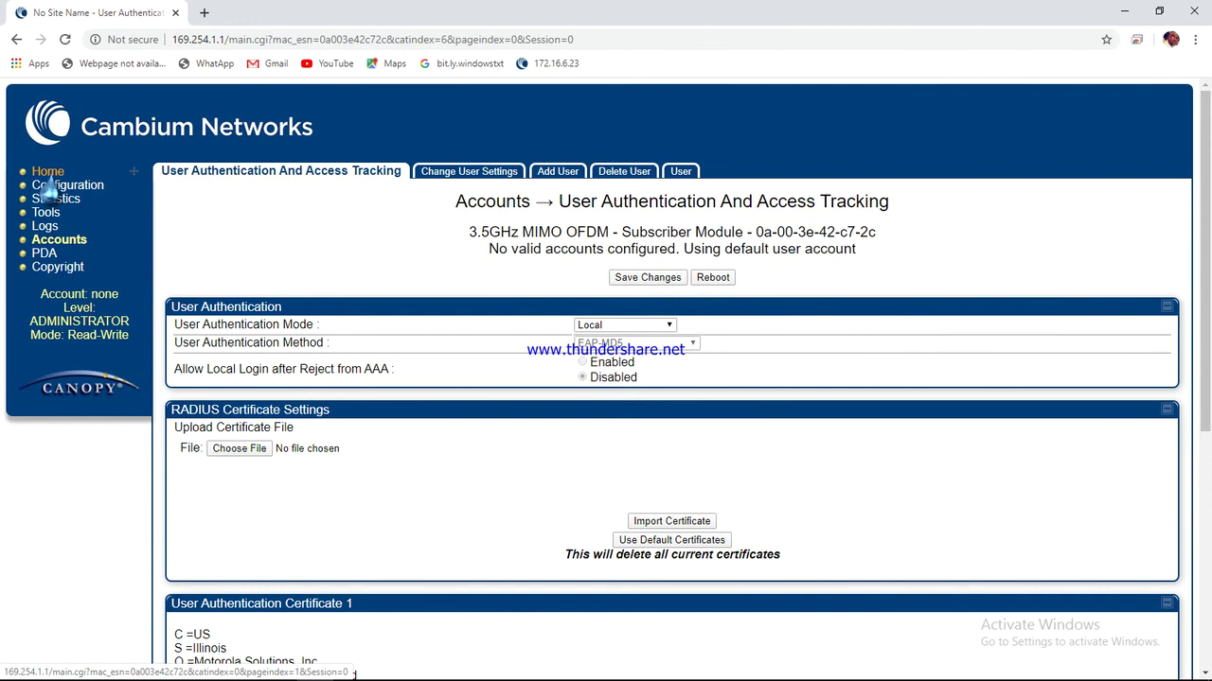
{"action": "left_click", "coordinate": [45, 172]}
- Review the default Radio and IP settings, ending on the General configuration page
{"action": "left_click", "coordinate": [58, 186]}
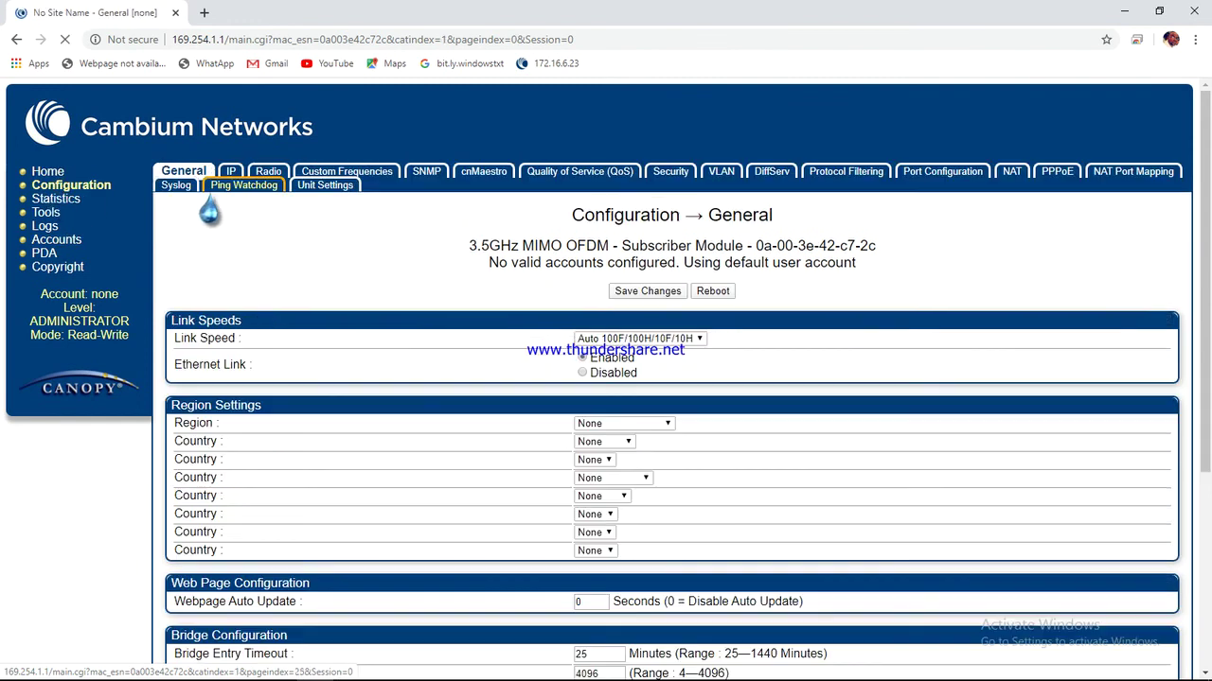
{"action": "left_click", "coordinate": [728, 136]}
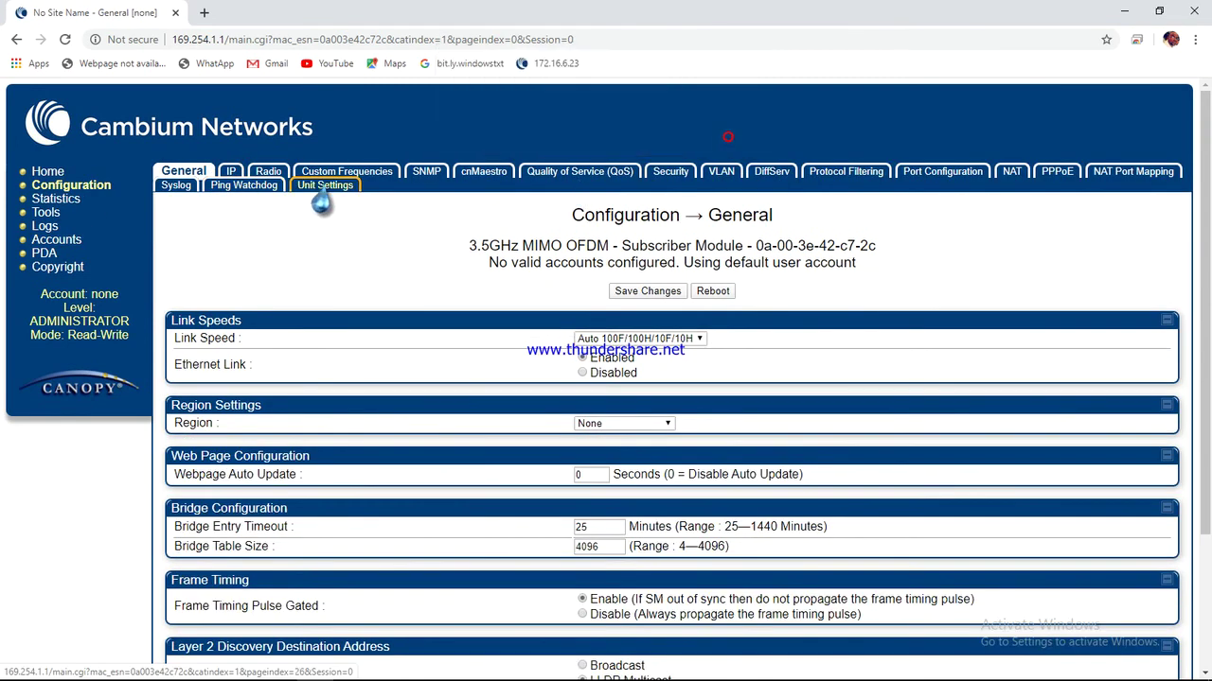
{"action": "left_click", "coordinate": [268, 173]}
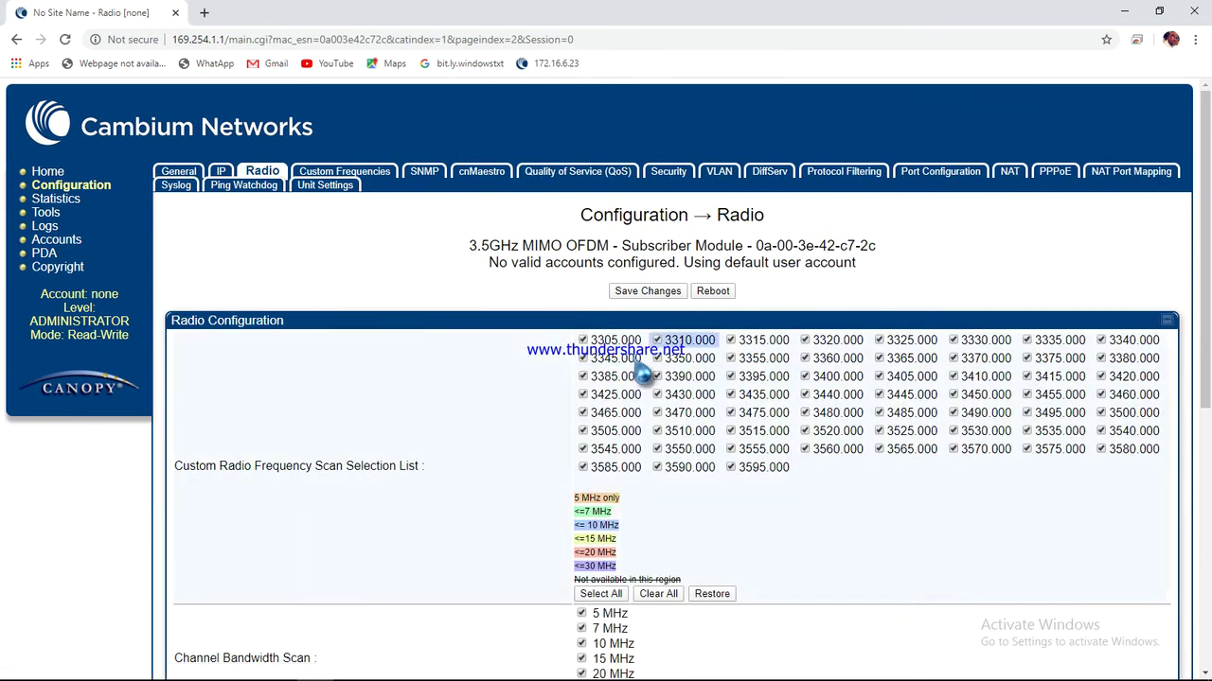
{"action": "left_click", "coordinate": [219, 175]}
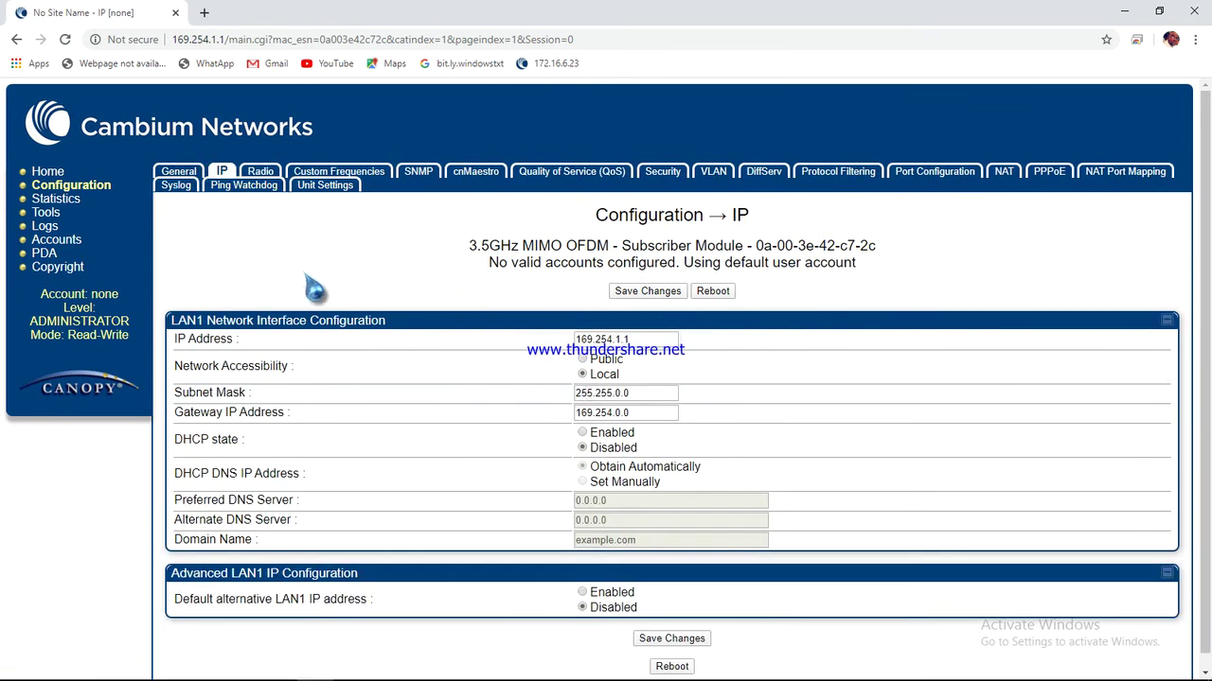
{"action": "left_click", "coordinate": [48, 172]}
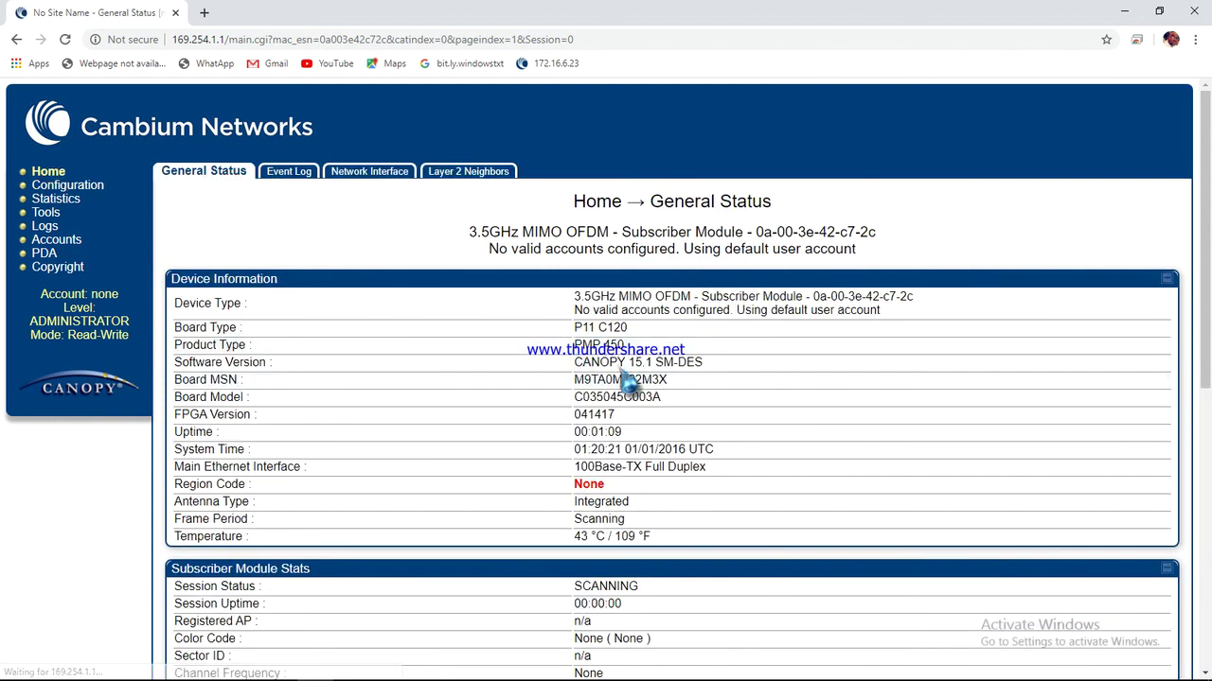
{"action": "left_click", "coordinate": [57, 199]}
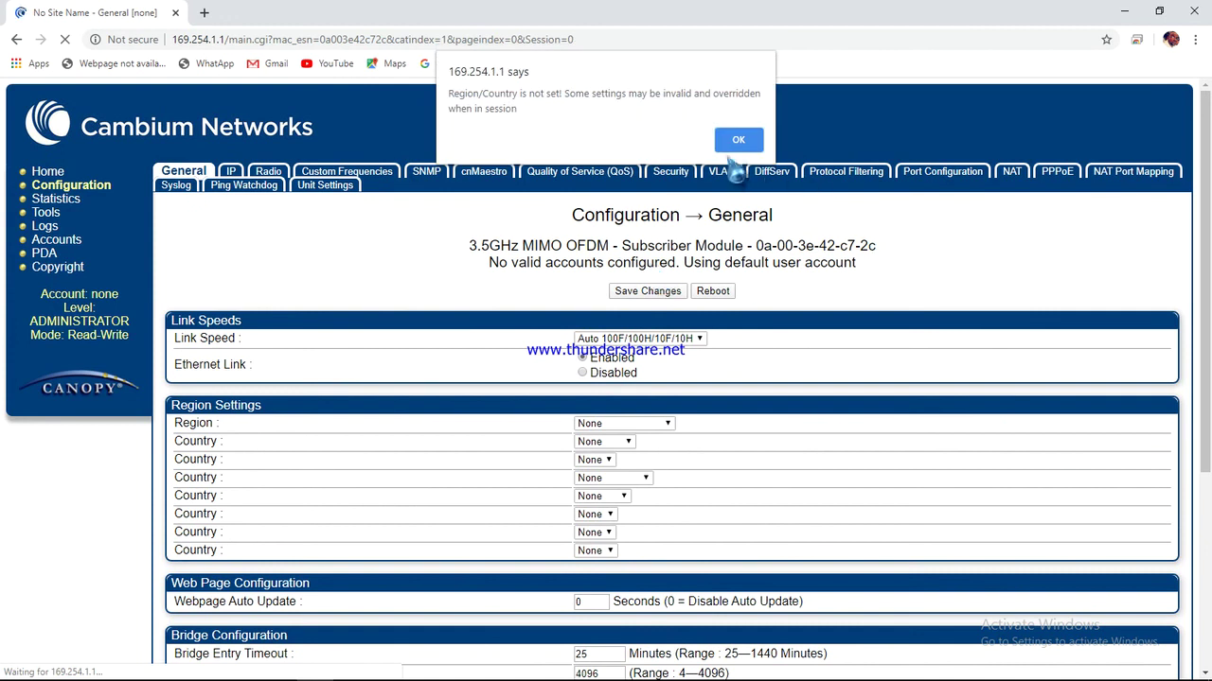